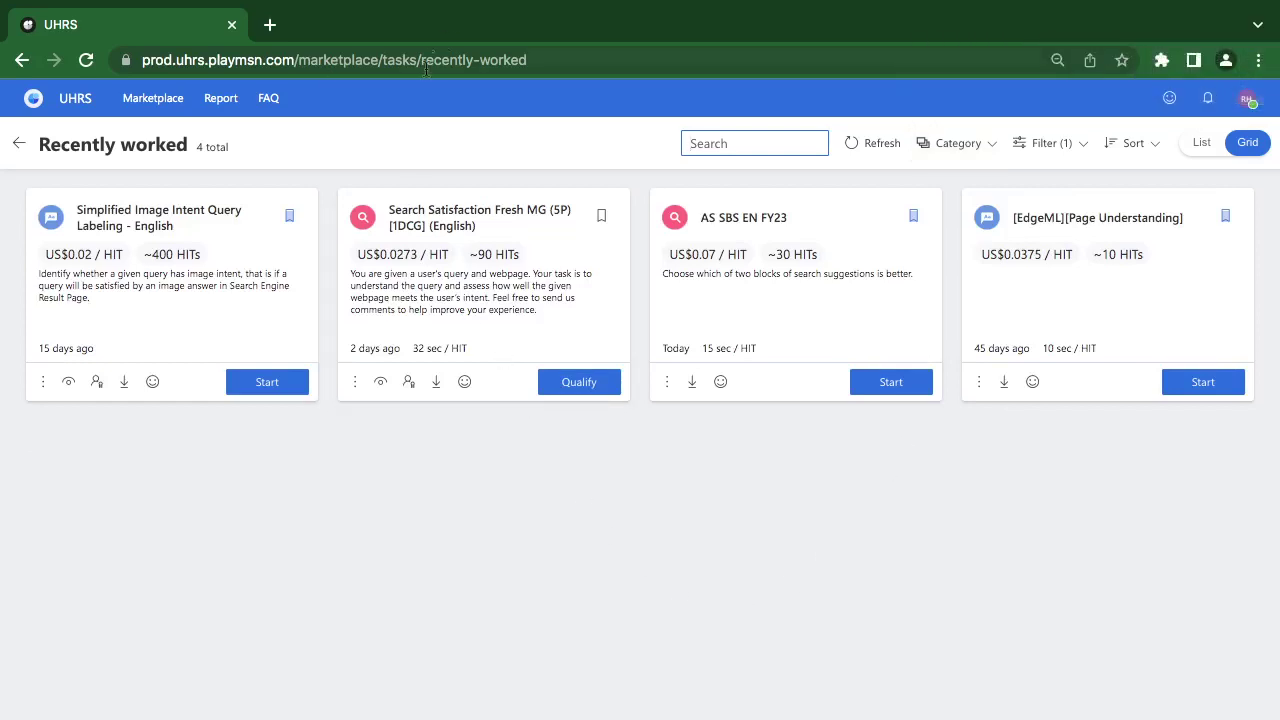
- Start the qualification test for Search Satisfaction Fresh MG (5P) [1DCG] (English) and read the first query's intent and rating question
left_click(583, 390)
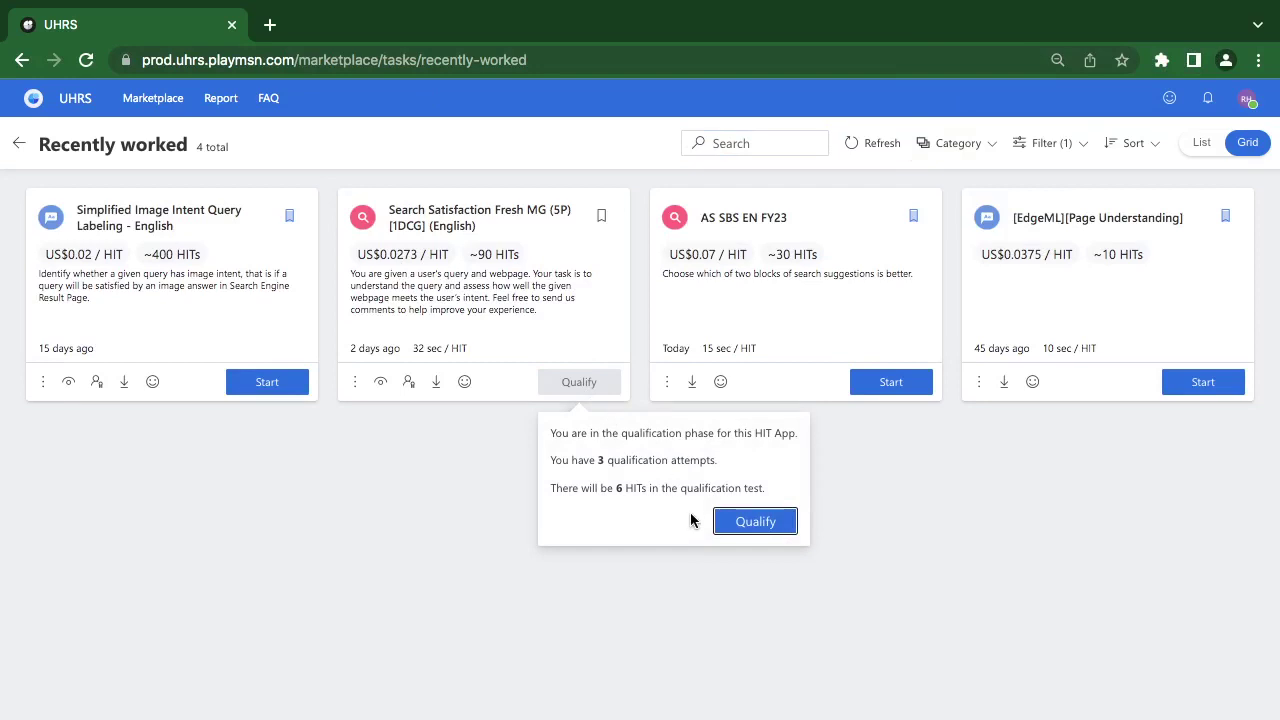
left_click(731, 520)
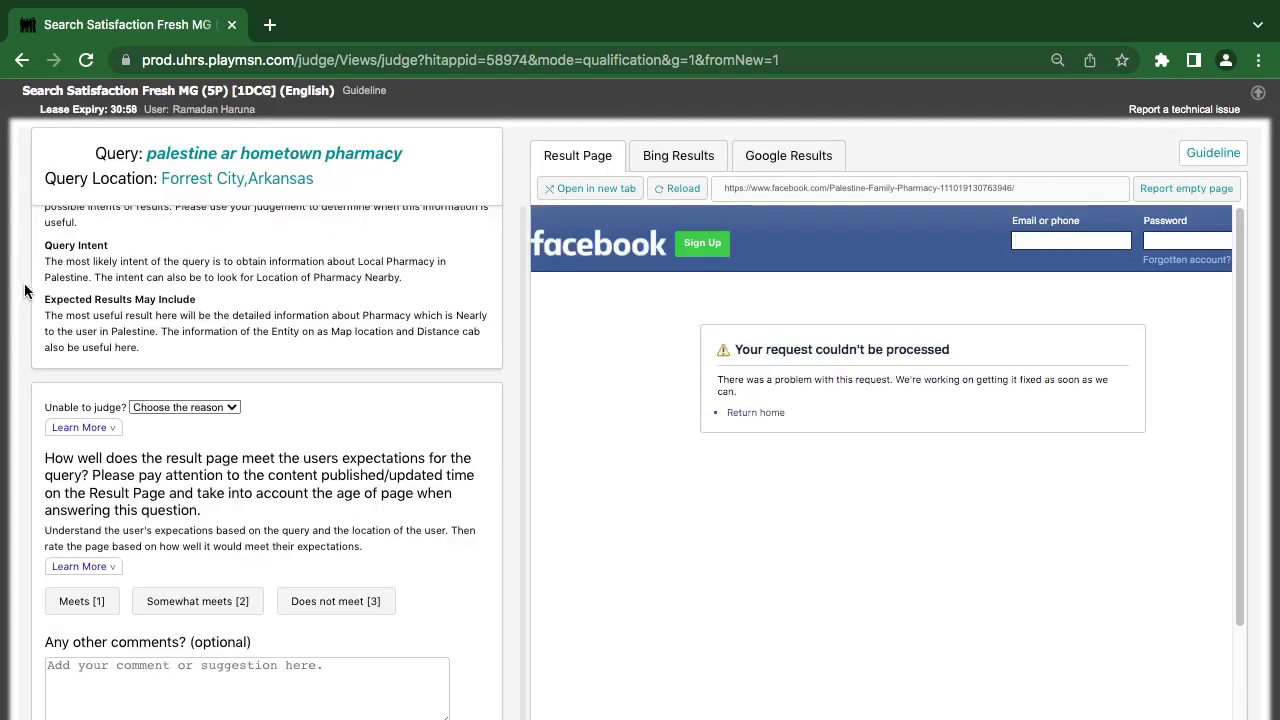
scroll(195, 500, "up", 1)
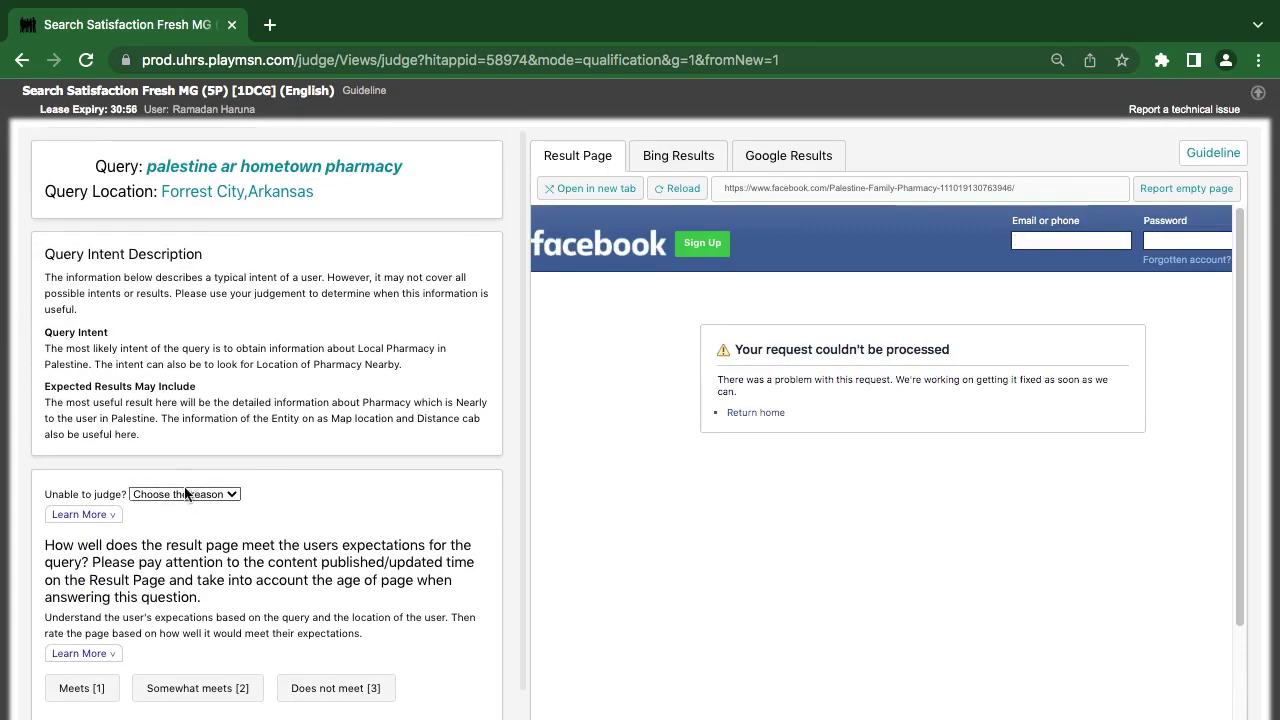
scroll(337, 674, "down", 1)
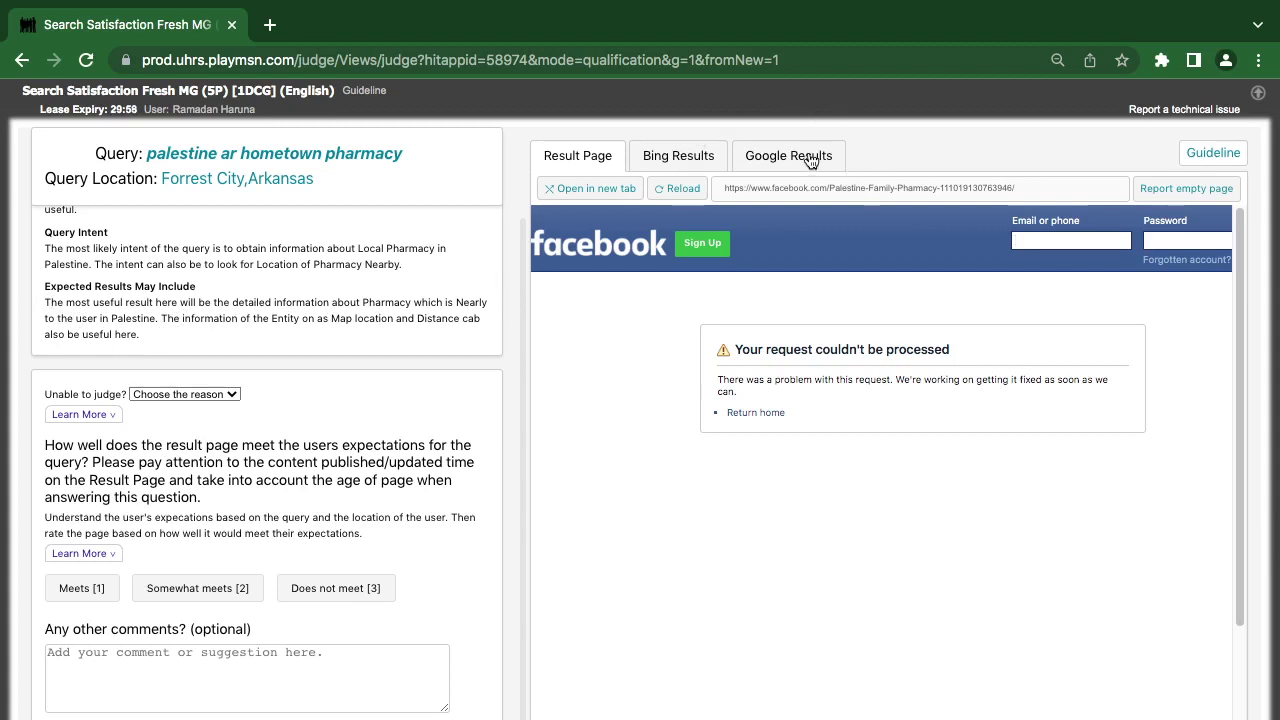
- View the pharmacy's Facebook result page in a separate tab, check its intro details, and return to the judging page
left_click(590, 189)
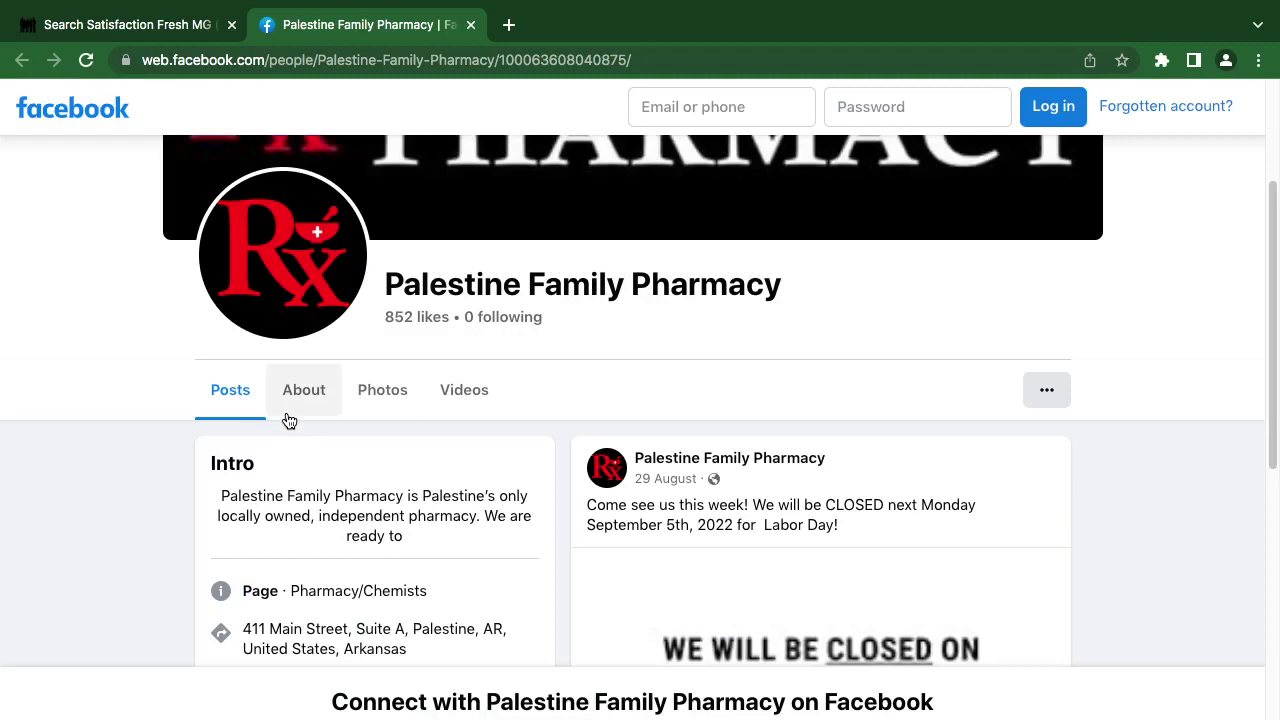
scroll(287, 417, "down", 2)
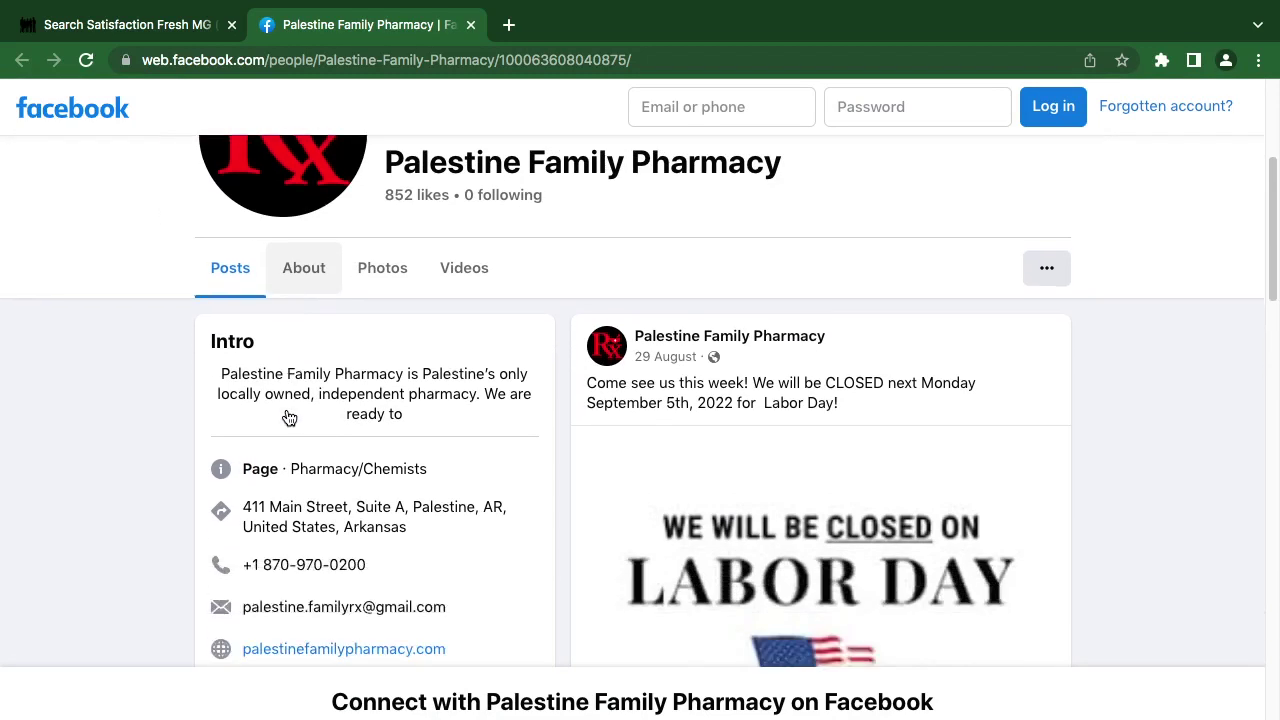
scroll(286, 414, "down", 1)
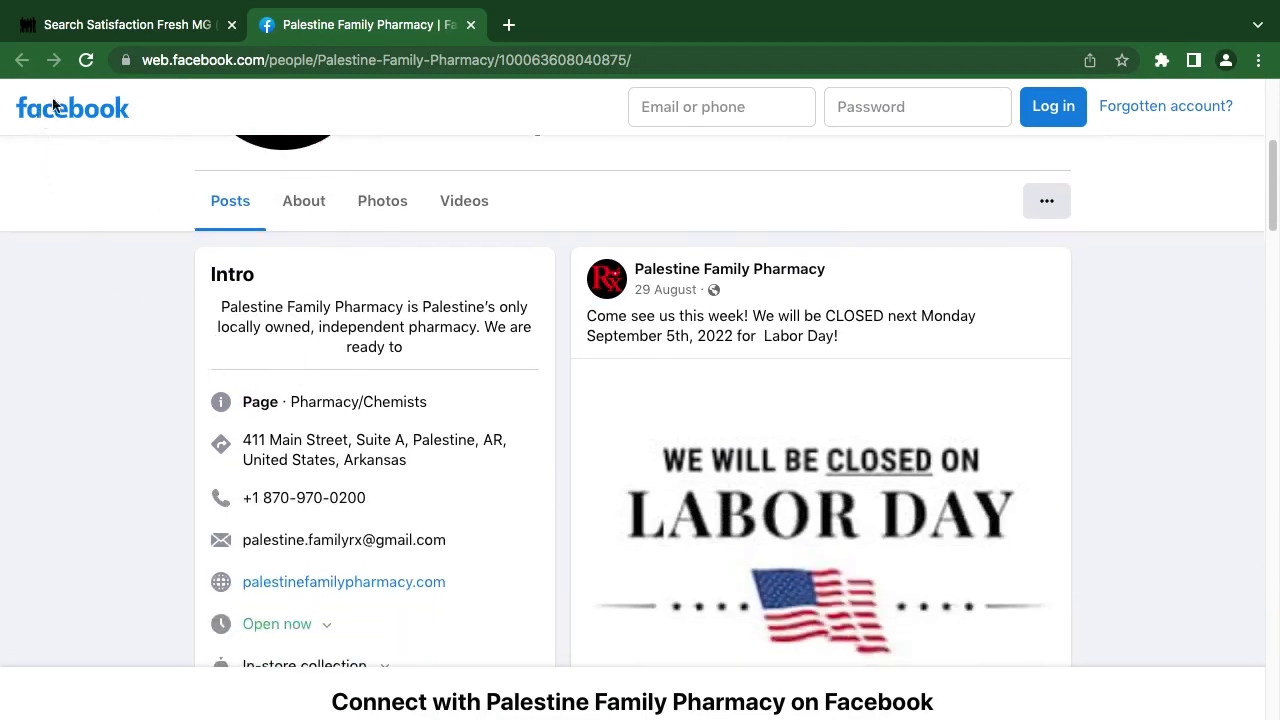
left_click(100, 26)
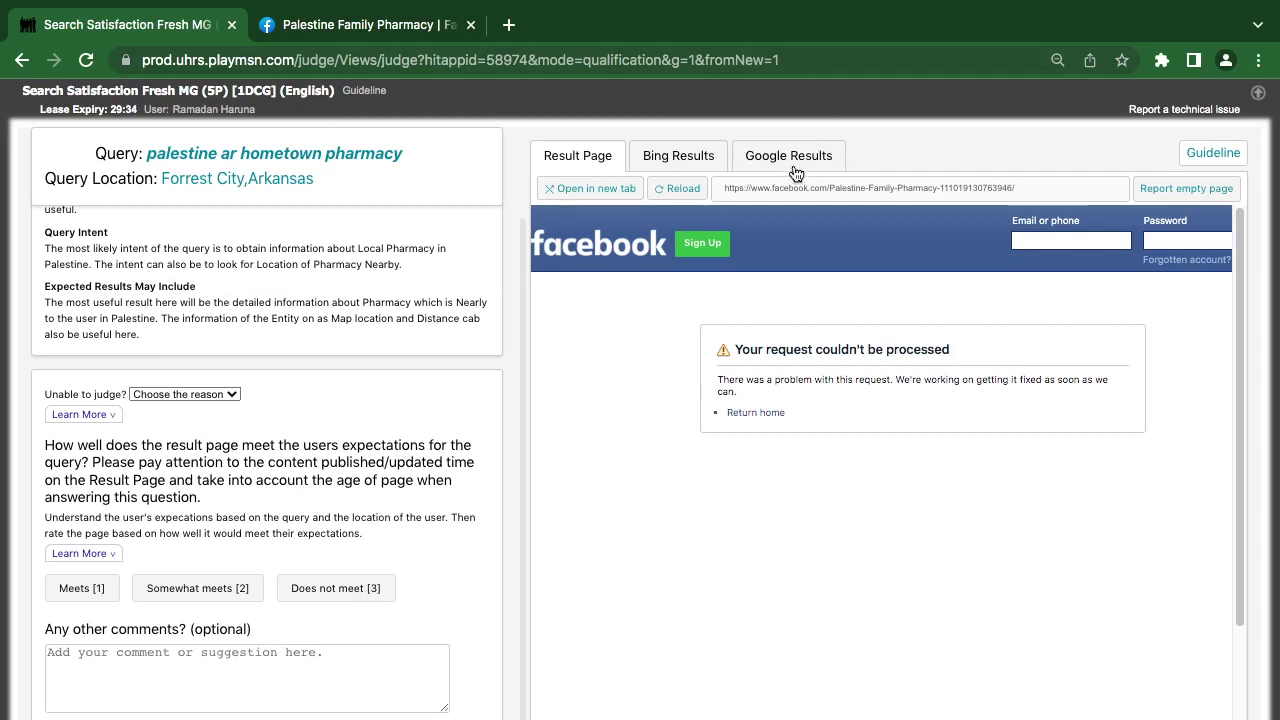
- Examine the Bing results for the "palestine ar hometown pharmacy" query to compare them with the result page
left_click(697, 164)
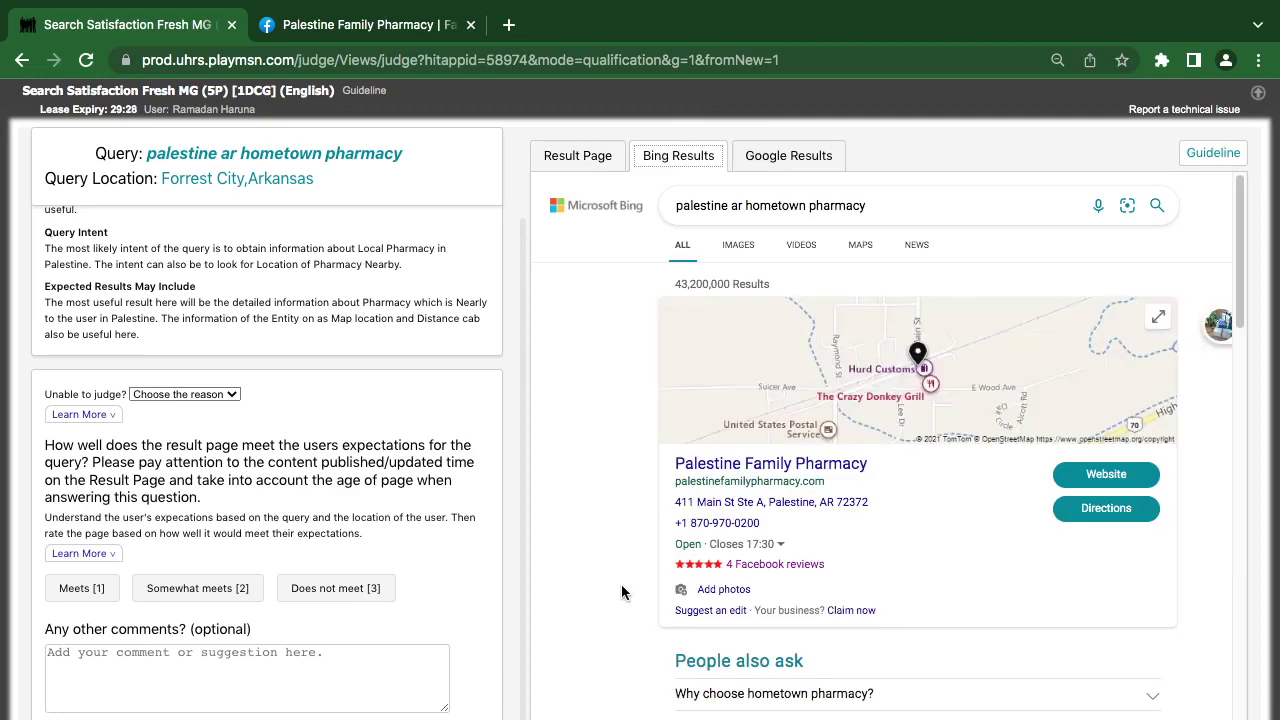
scroll(621, 586, "down", 1)
scroll(621, 588, "down", 5)
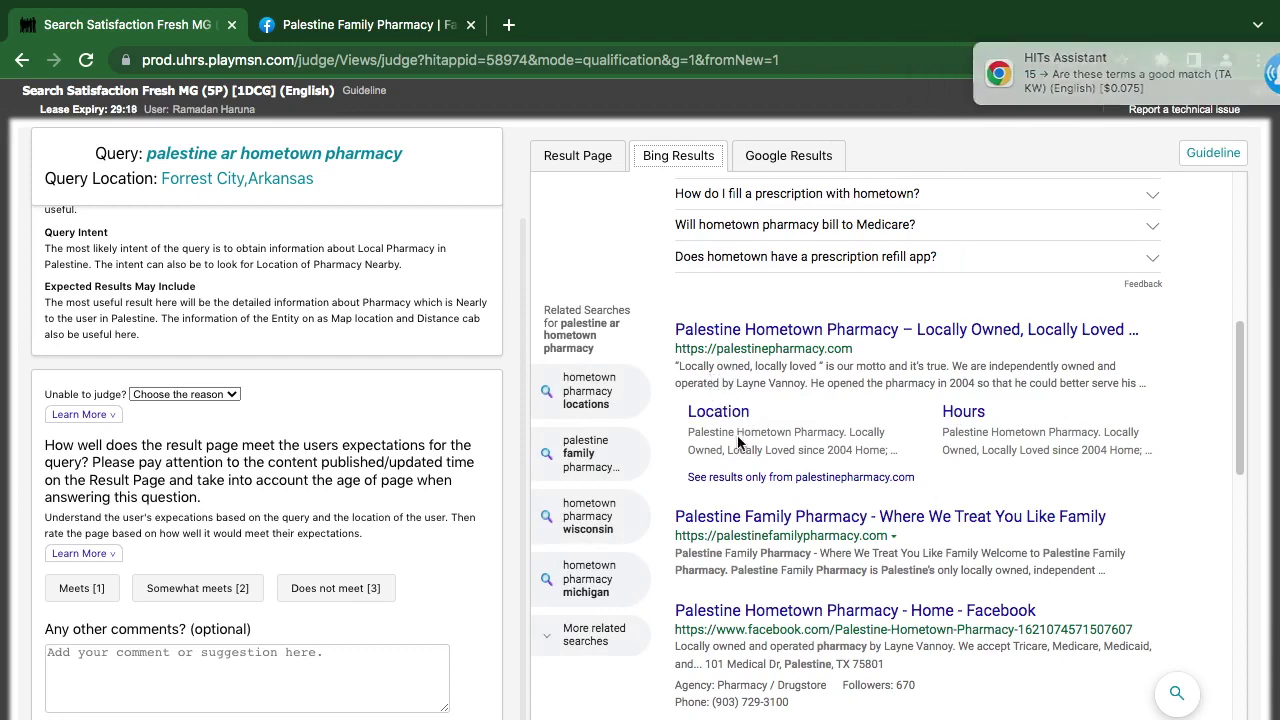
scroll(740, 440, "down", 1)
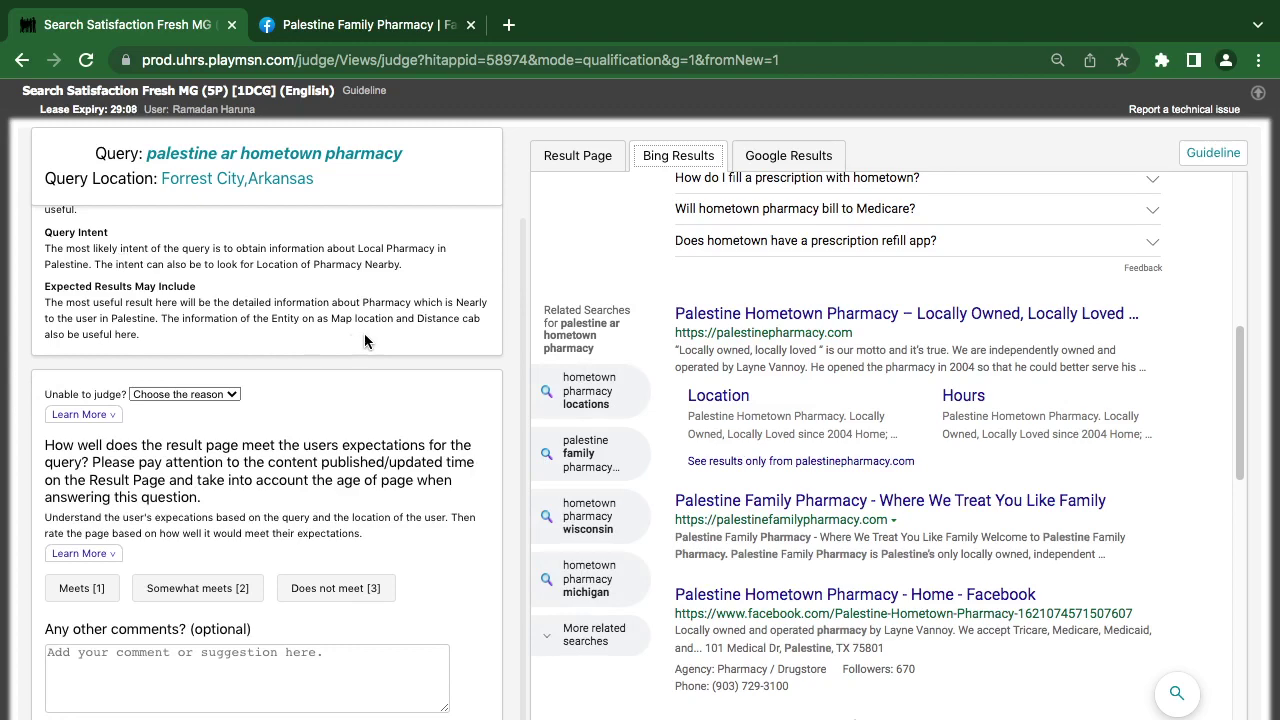
- Close the Facebook page and submit a Somewhat meets rating for the hometown pharmacy query
mouse_move(328, 25)
left_click(336, 66)
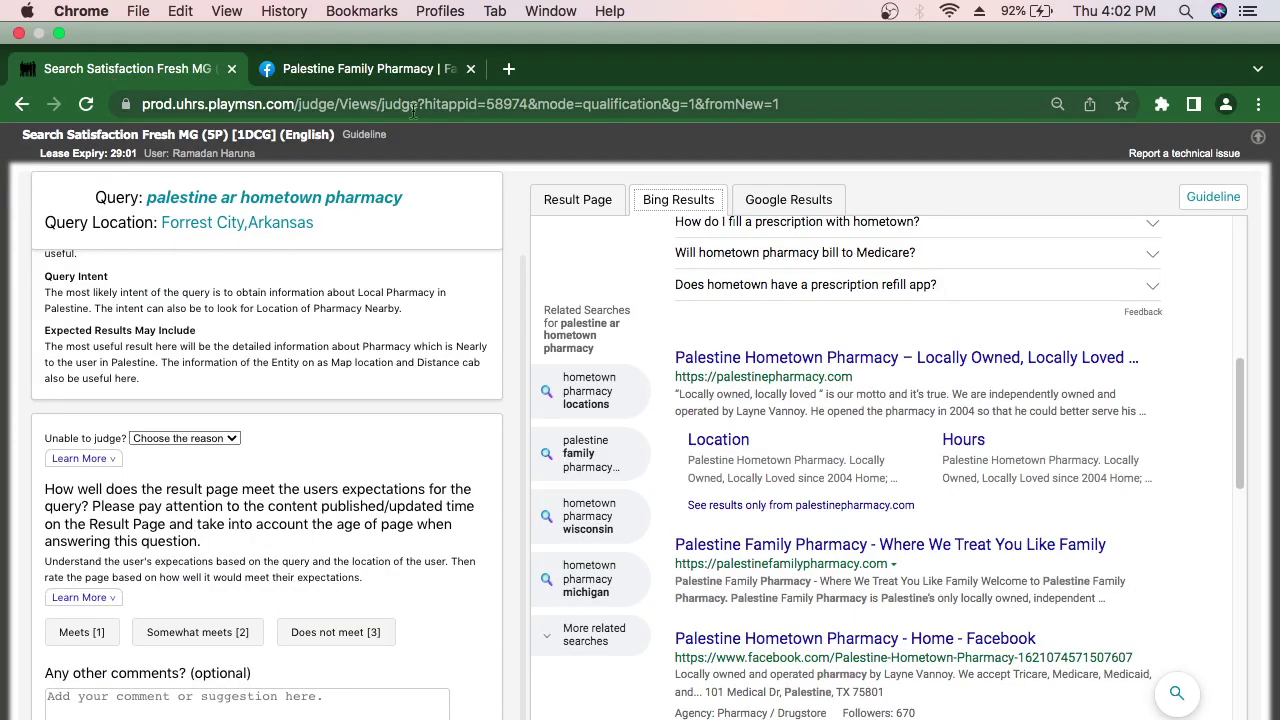
left_click(110, 66)
left_click(471, 69)
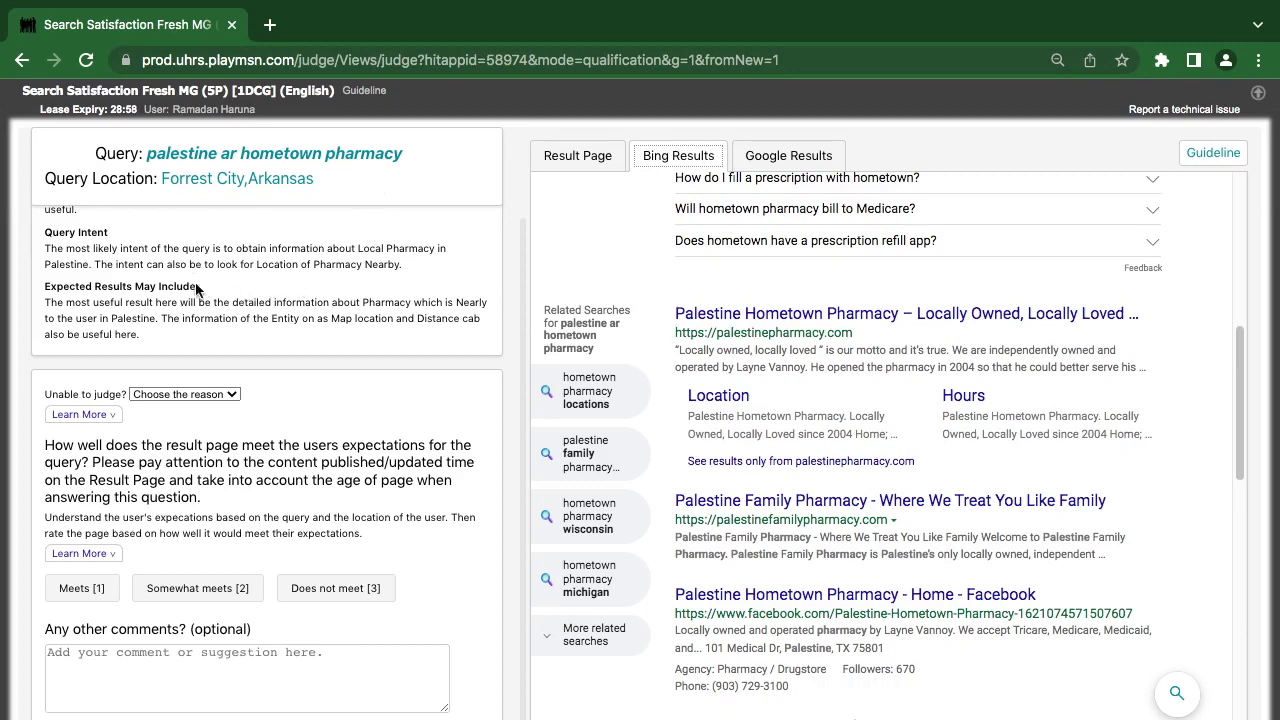
left_click(228, 594)
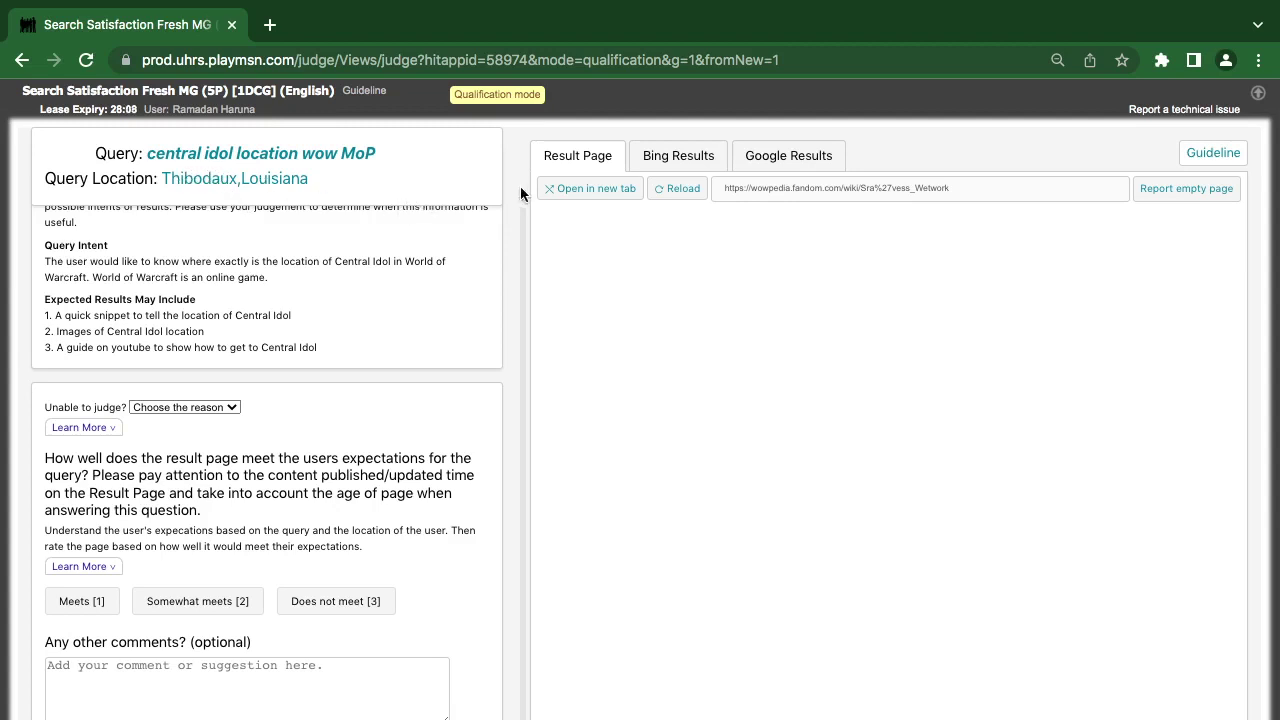
- Open the Wowpedia result page in a separate tab and check the Google results for "central idol location wow MoP"
left_click(592, 188)
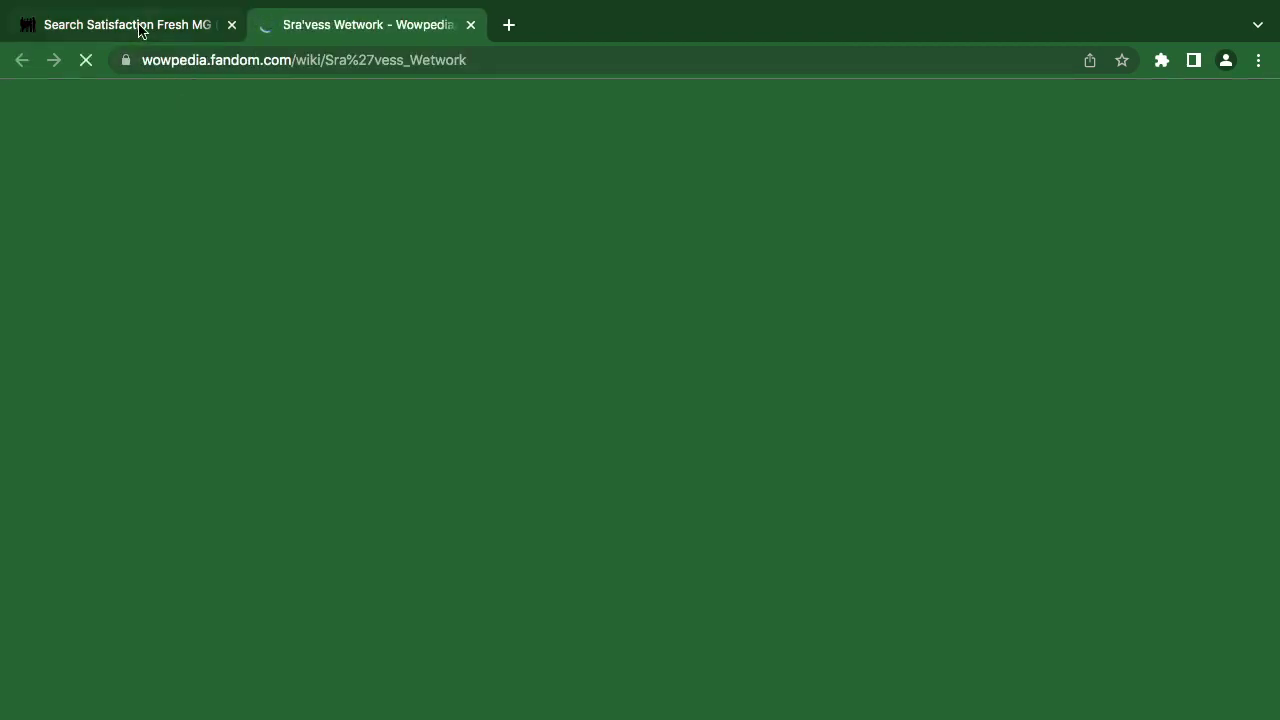
left_click(137, 26)
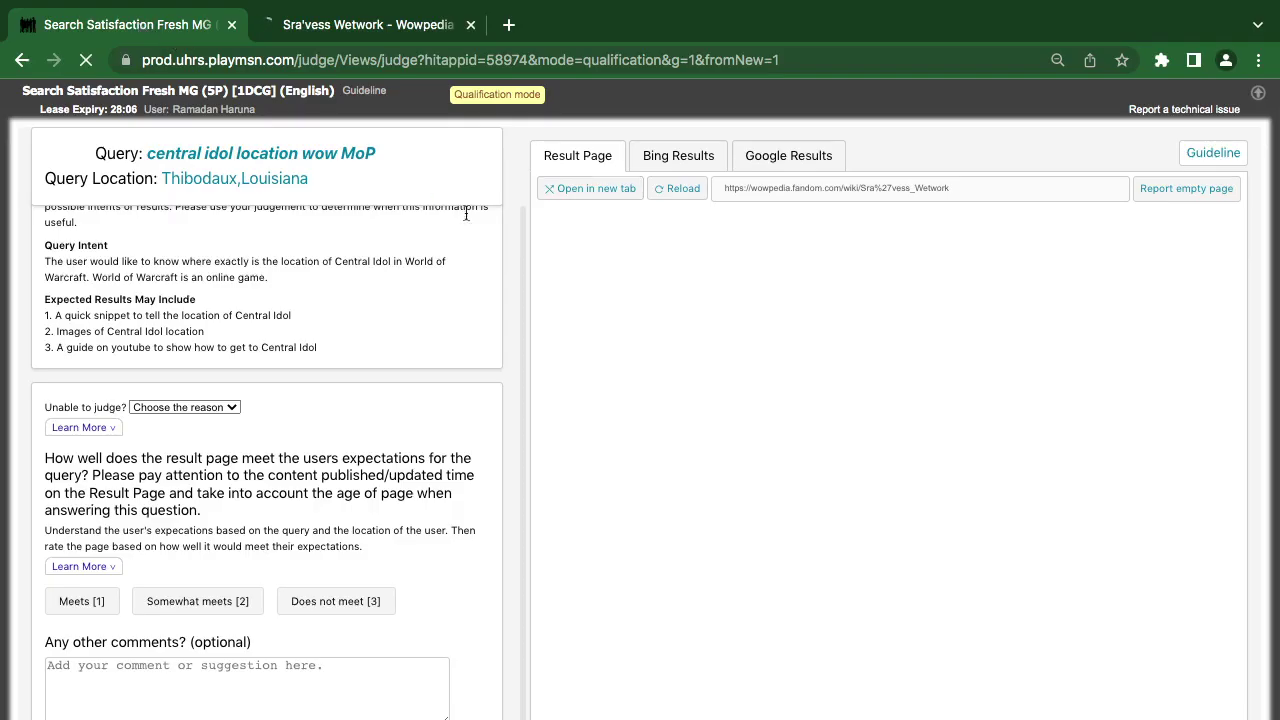
left_click(742, 157)
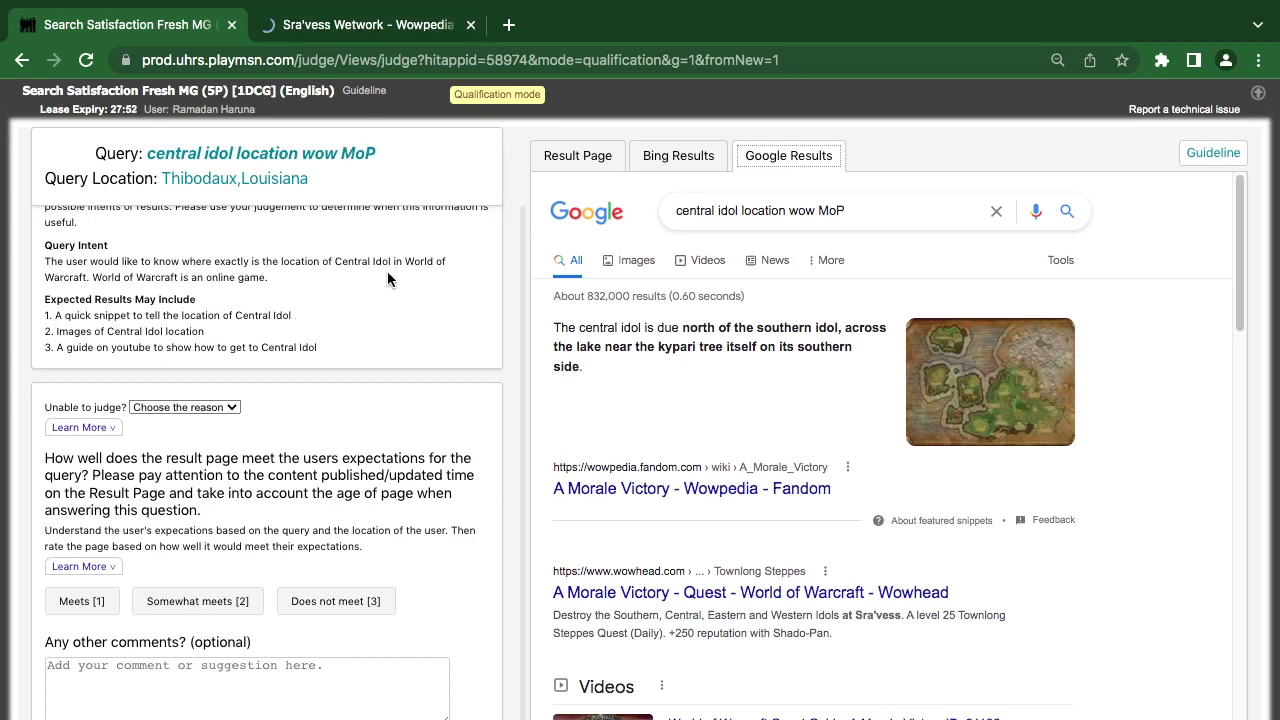
- Review the Sra'vess Wetwork article, dismiss its ad, close the page, and rate the result as Does not meet
left_click(352, 28)
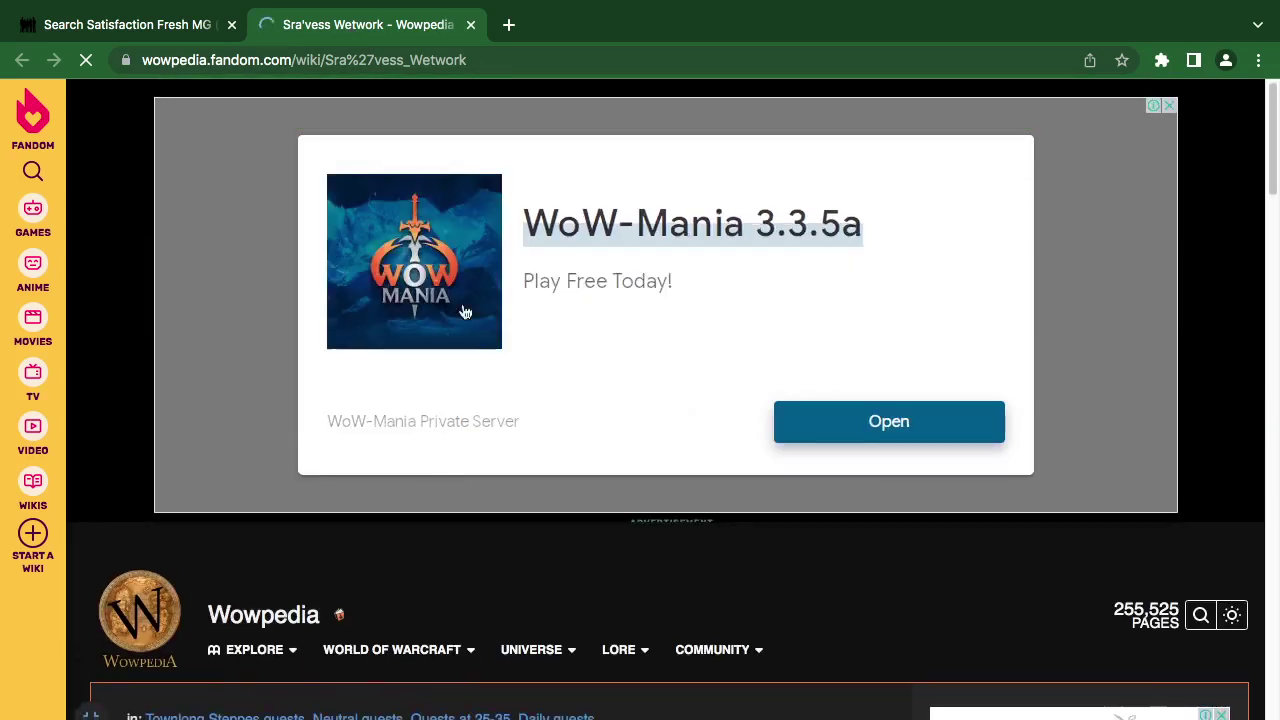
left_click(1169, 105)
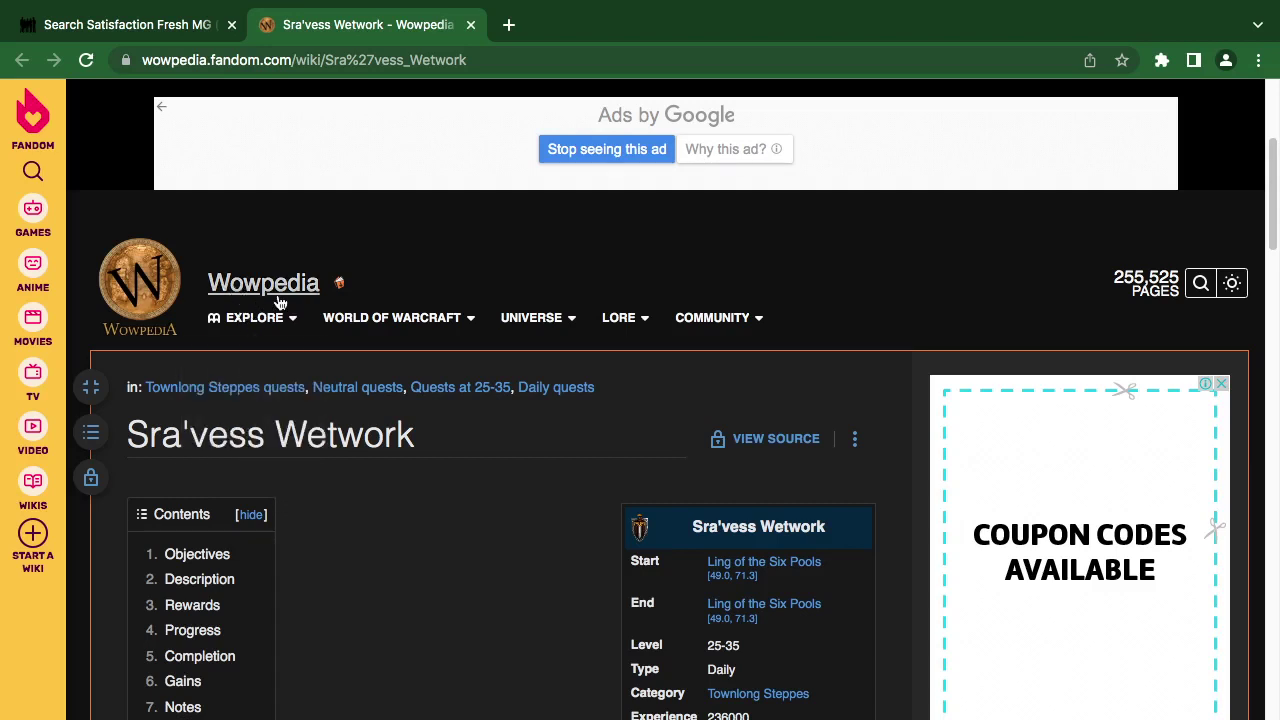
mouse_move(255, 320)
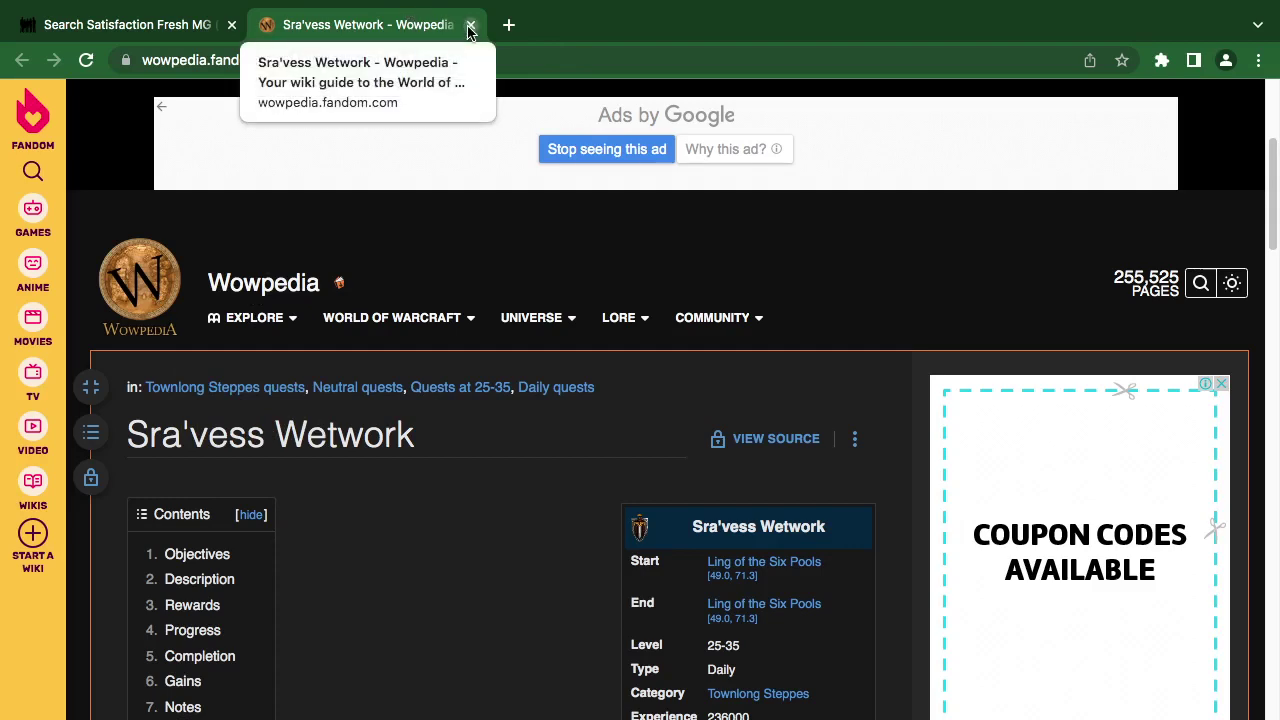
scroll(428, 254, "down", 3)
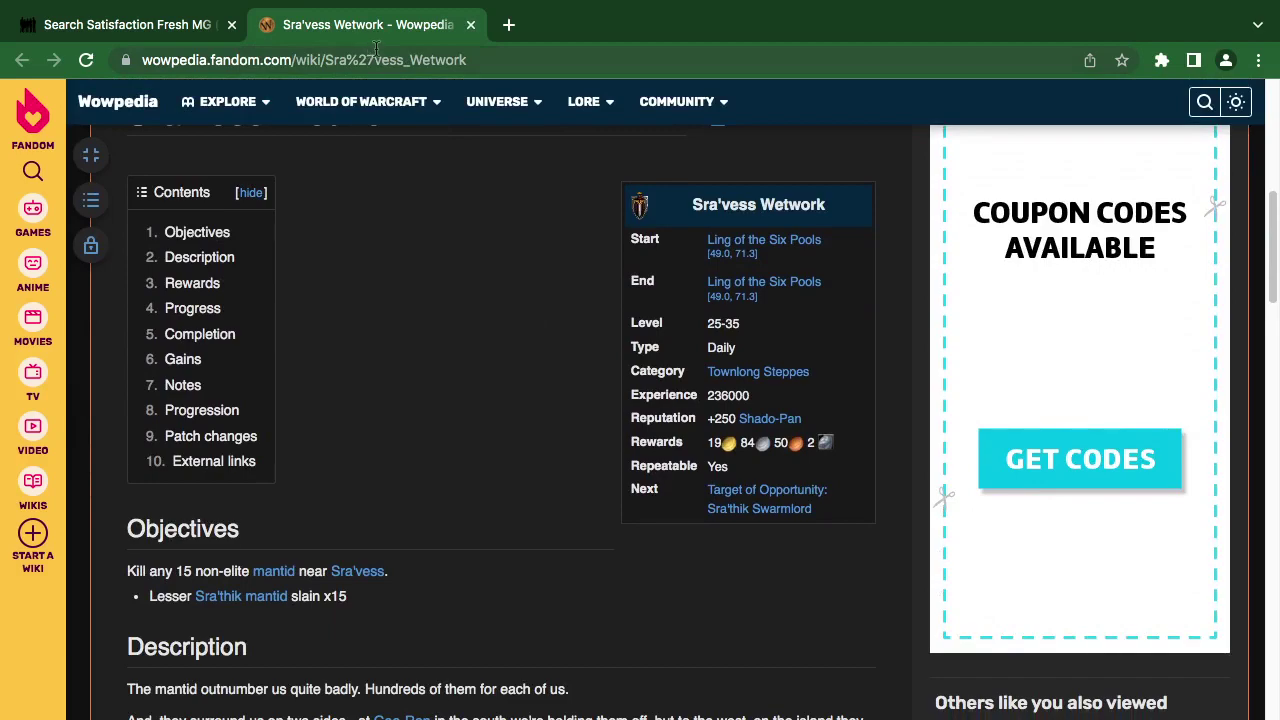
left_click(470, 24)
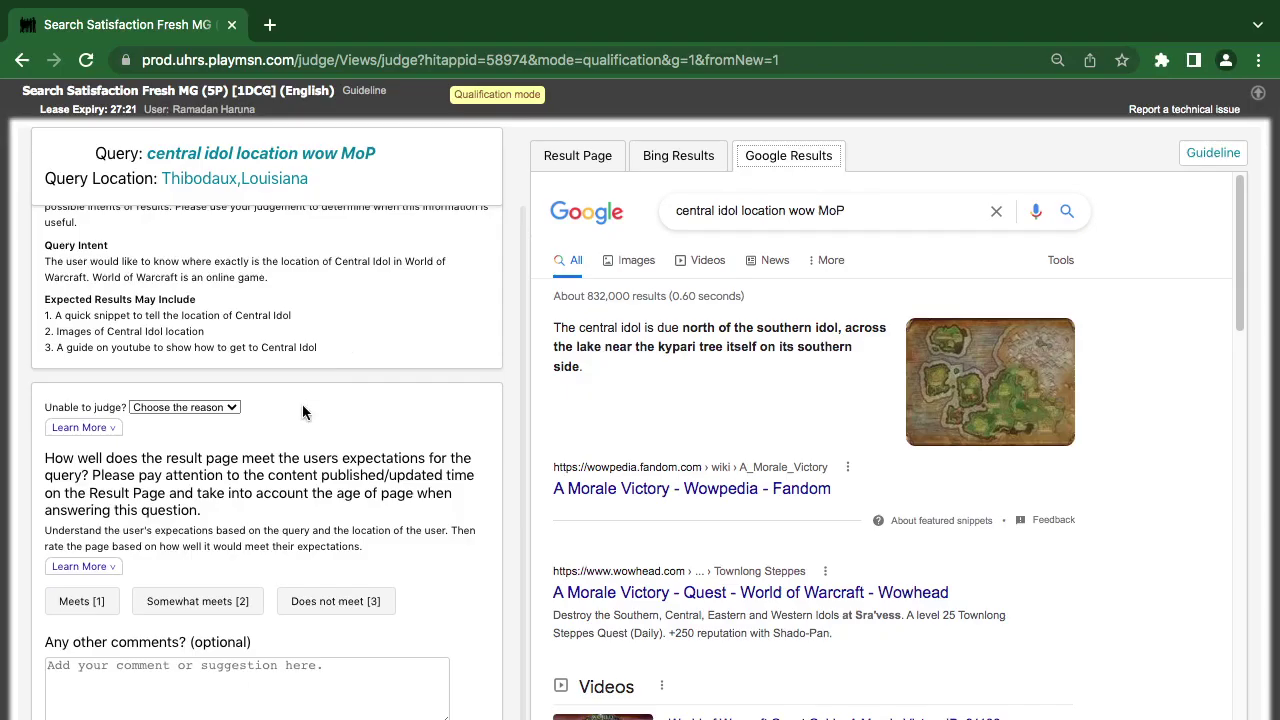
left_click(305, 612)
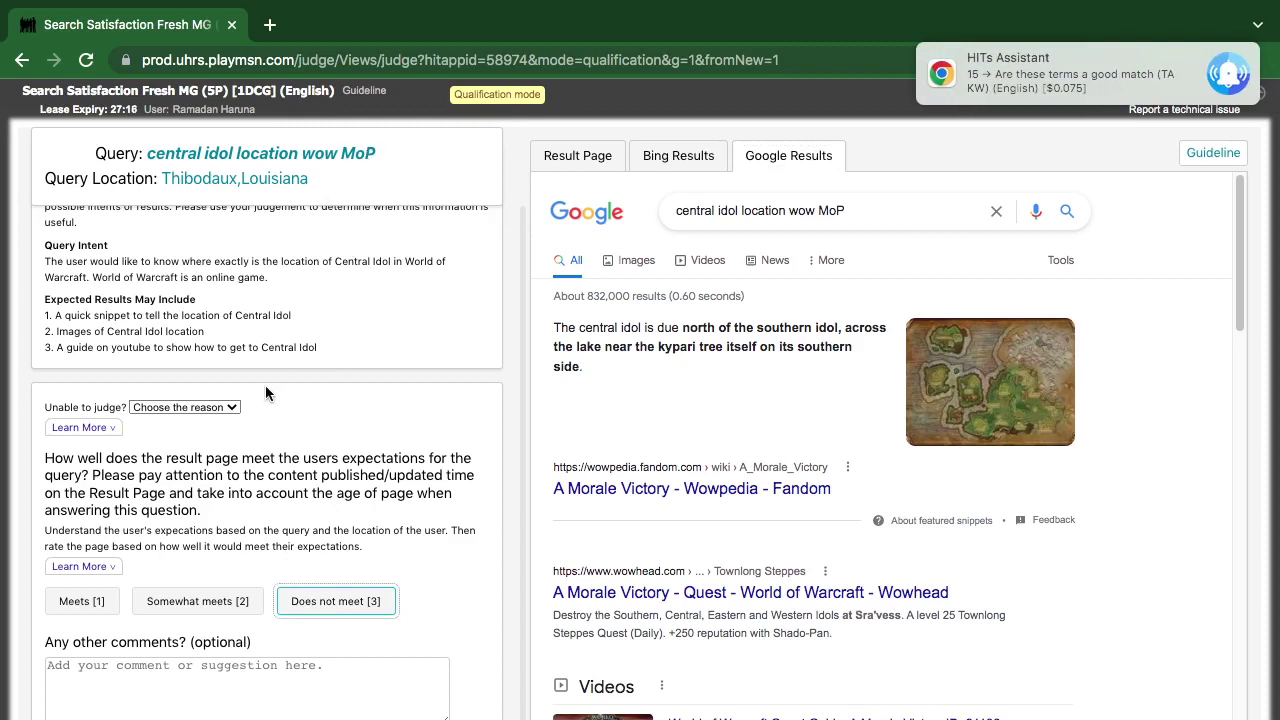
- Recheck the Sra'vess Wetwork result page in a separate tab, close it, and submit the rating for the central idol query
left_click(572, 158)
left_click(592, 187)
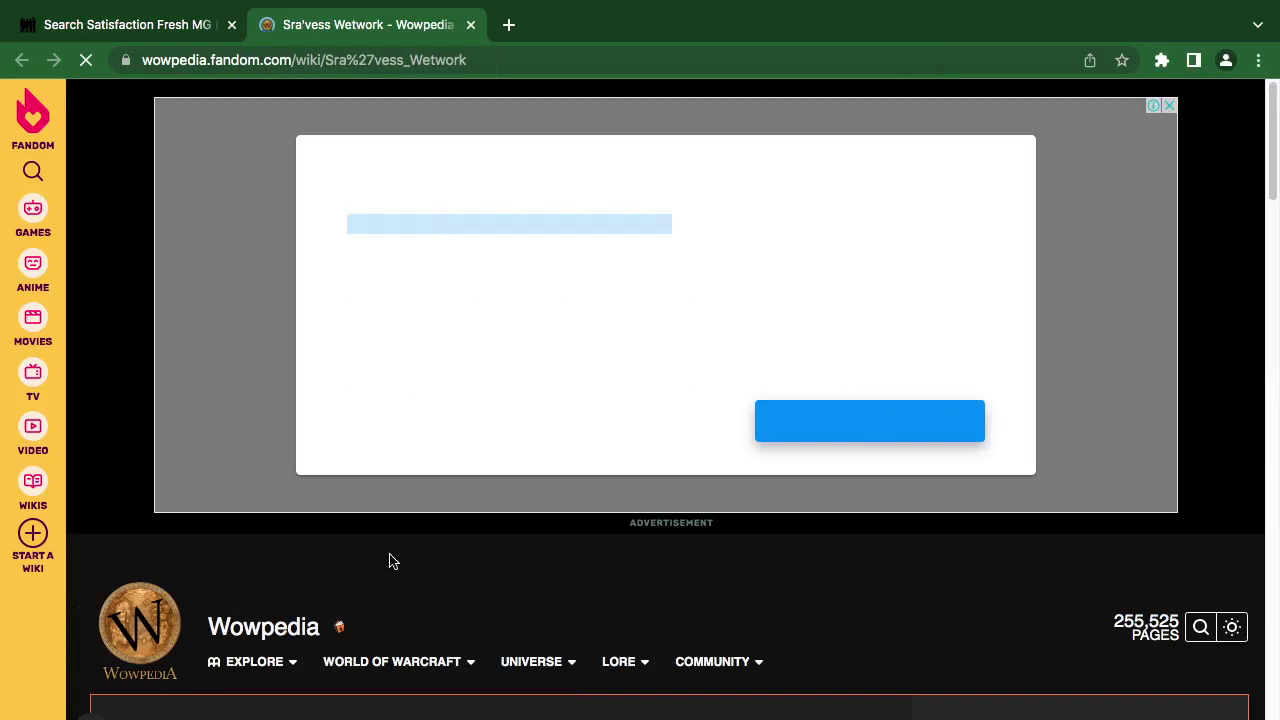
mouse_move(380, 644)
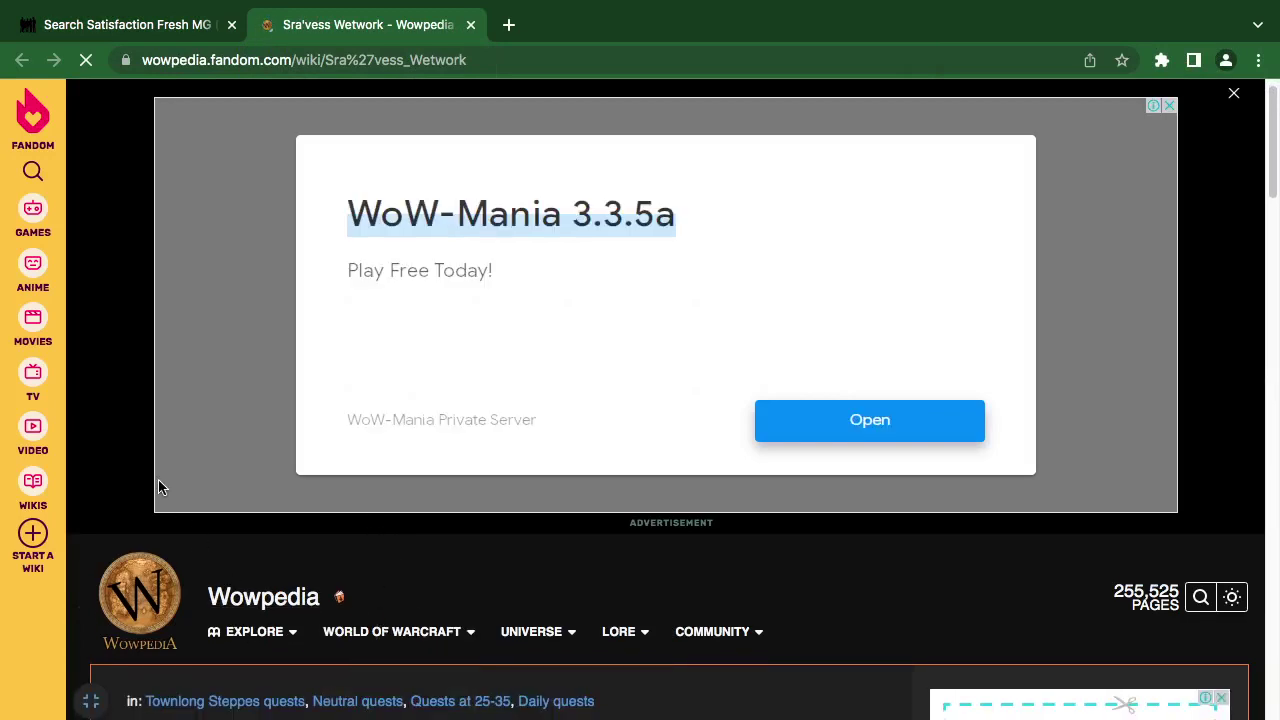
scroll(134, 524, "down", 5)
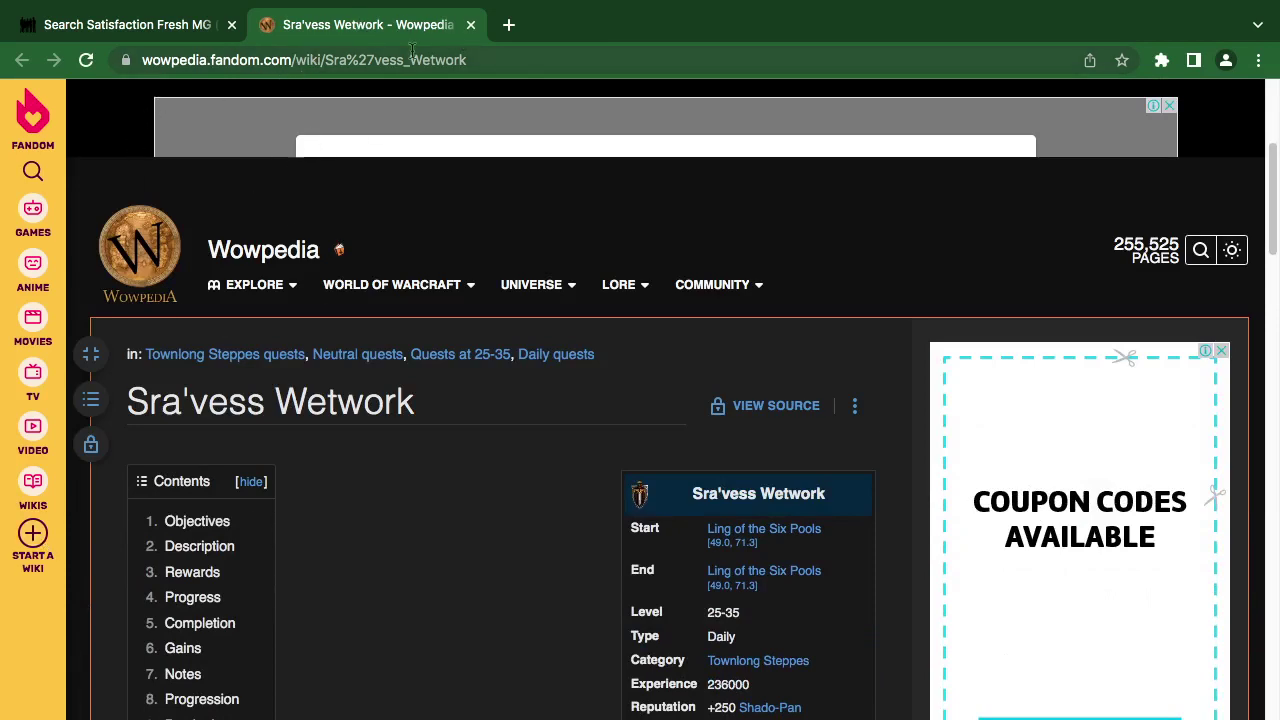
left_click(470, 24)
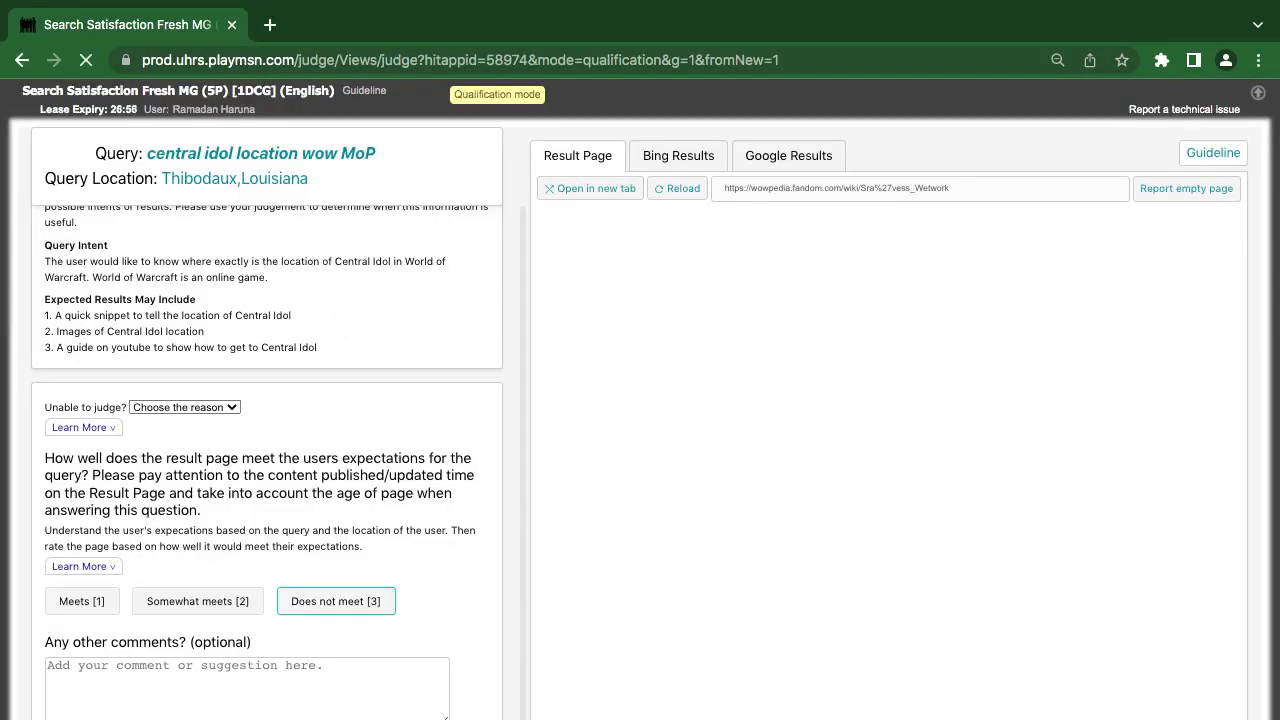
key("Return")
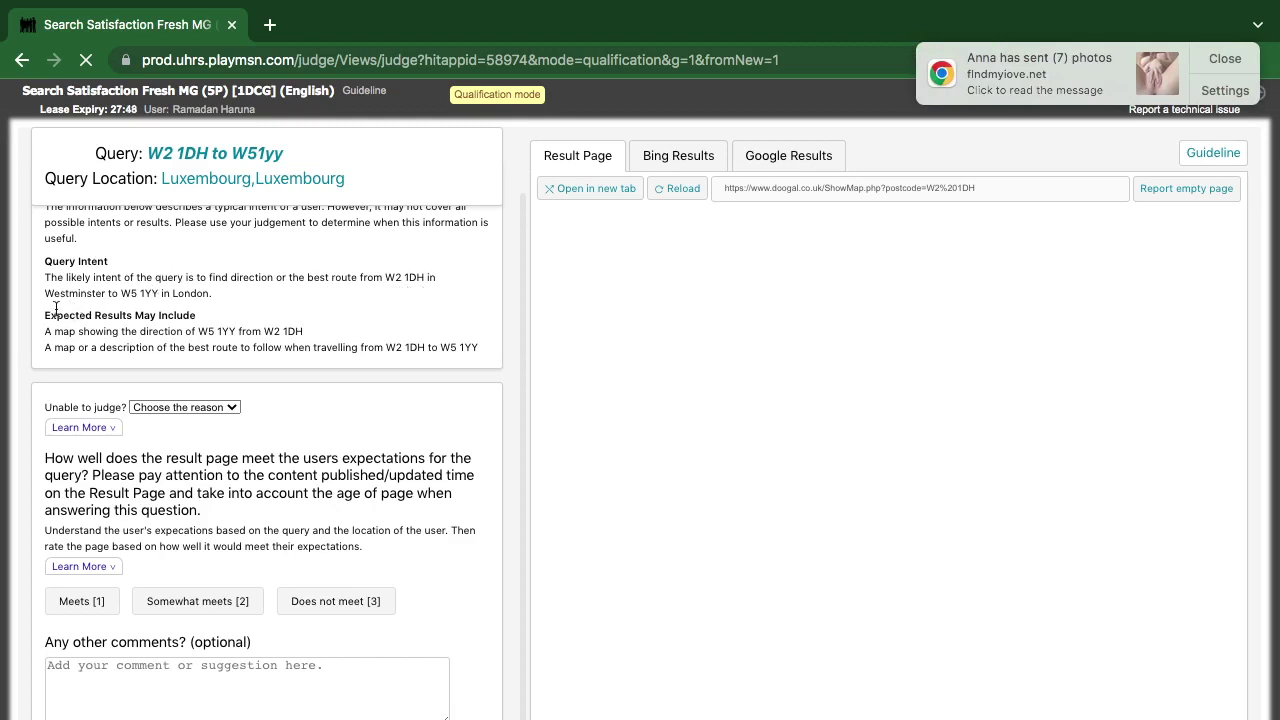
- Open the doogal.co.uk postcode map in a separate tab, dismiss the notification, and inspect the embedded result page for route directions
left_click(588, 189)
left_click(1224, 57)
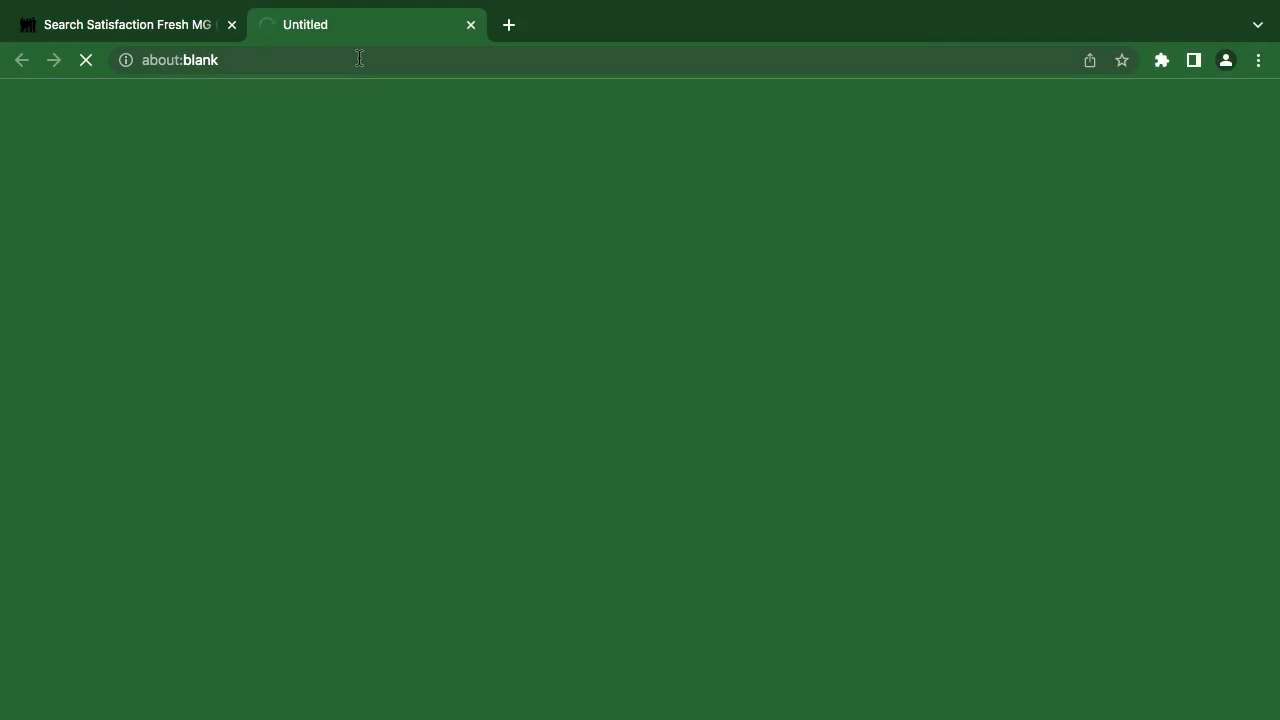
left_click(170, 24)
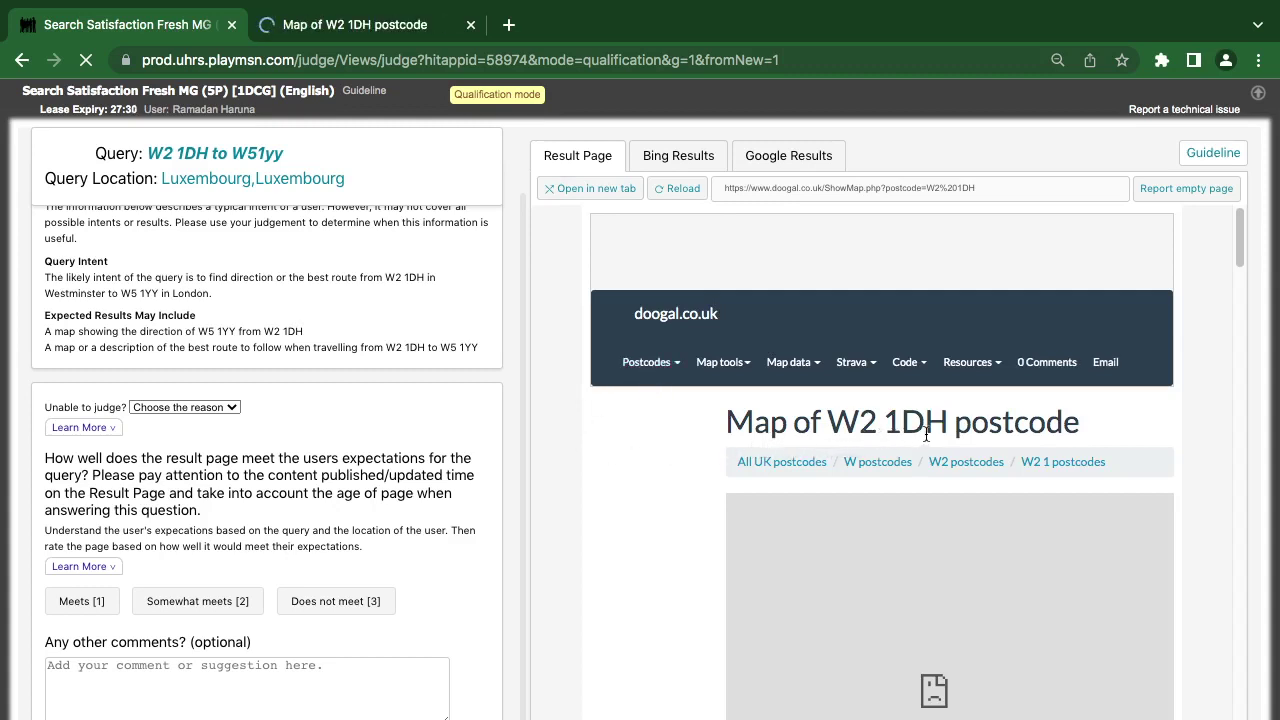
scroll(935, 433, "down", 4)
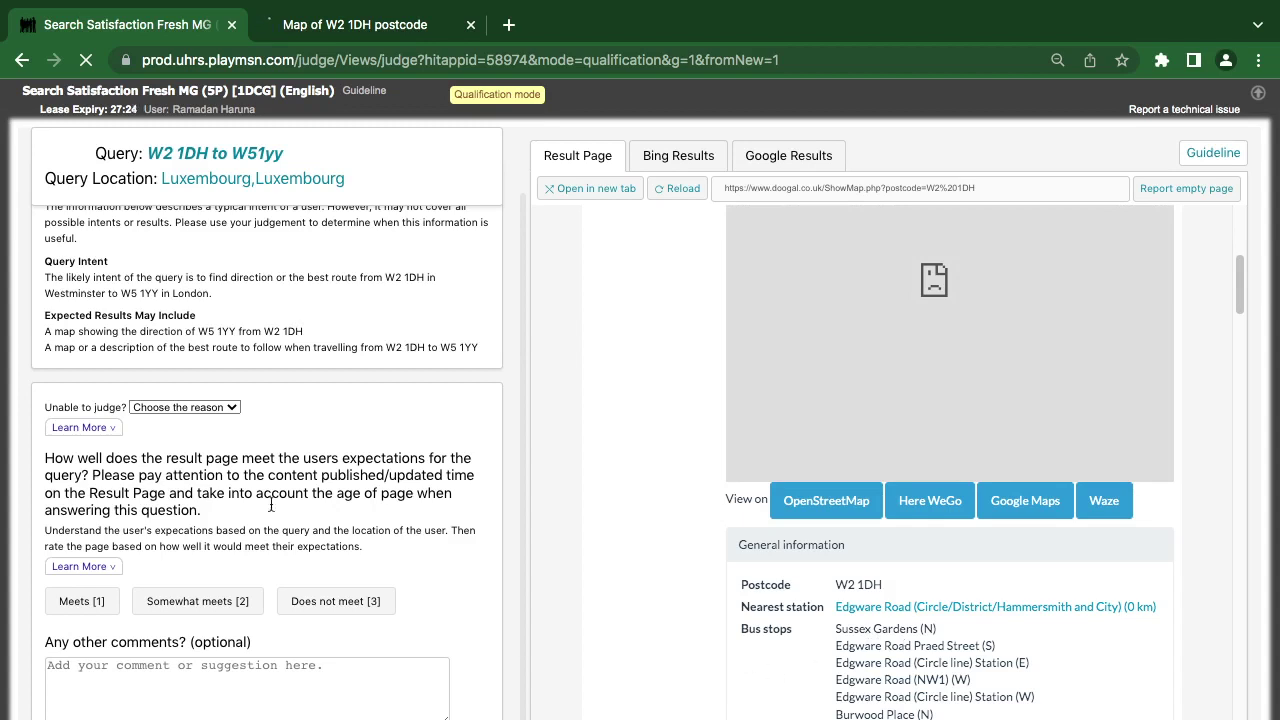
- Compare the doogal.co.uk result page with the Bing results for the postcode route query
left_click(691, 166)
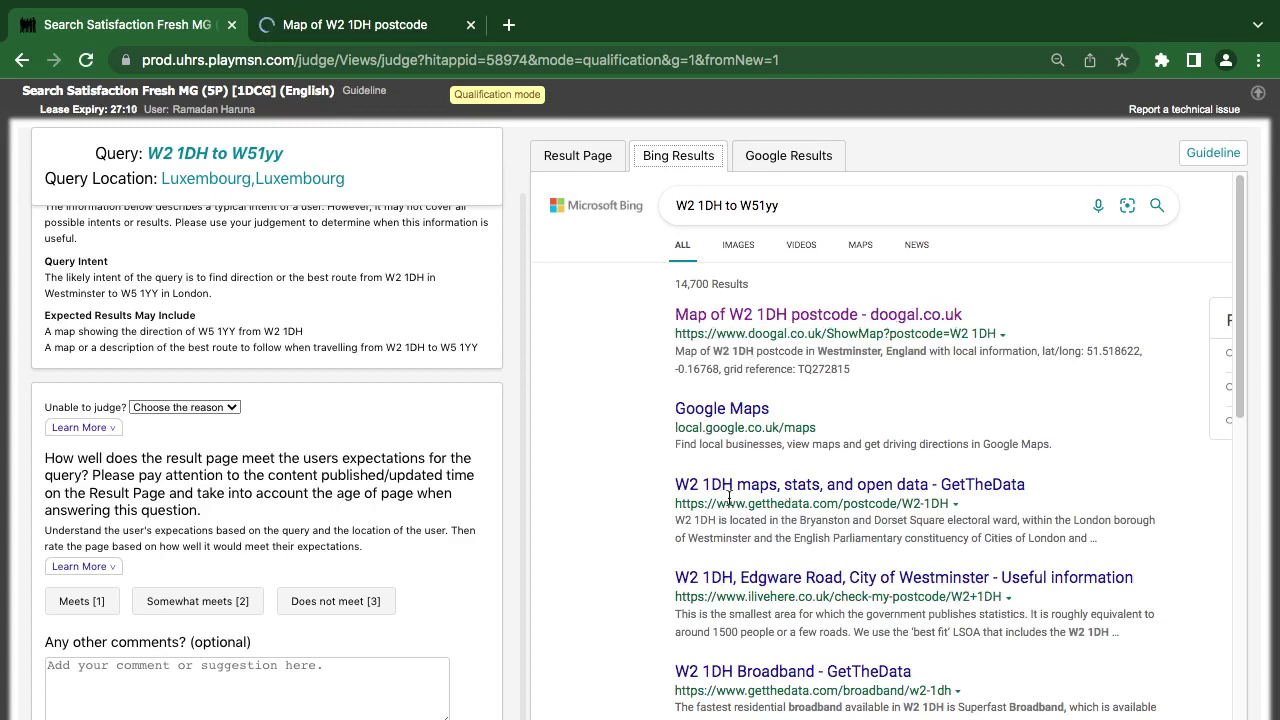
left_click(695, 328)
left_click(597, 162)
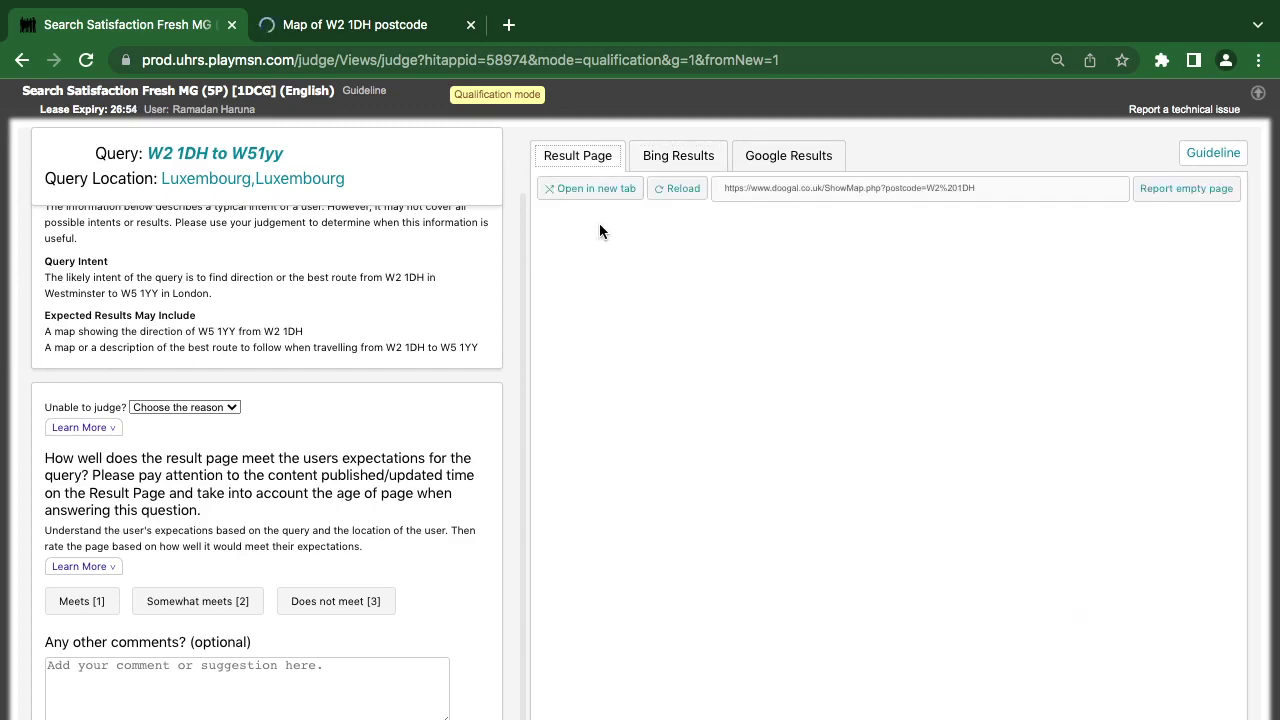
left_click(679, 158)
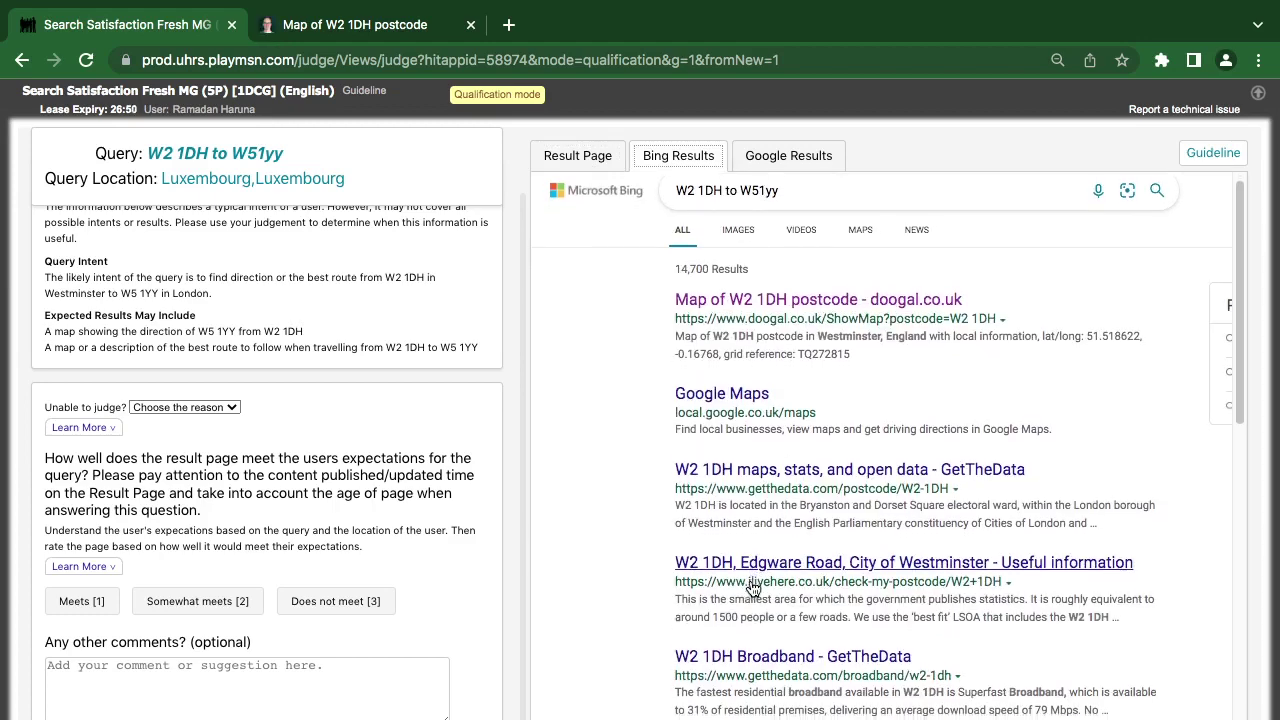
scroll(705, 490, "down", 1)
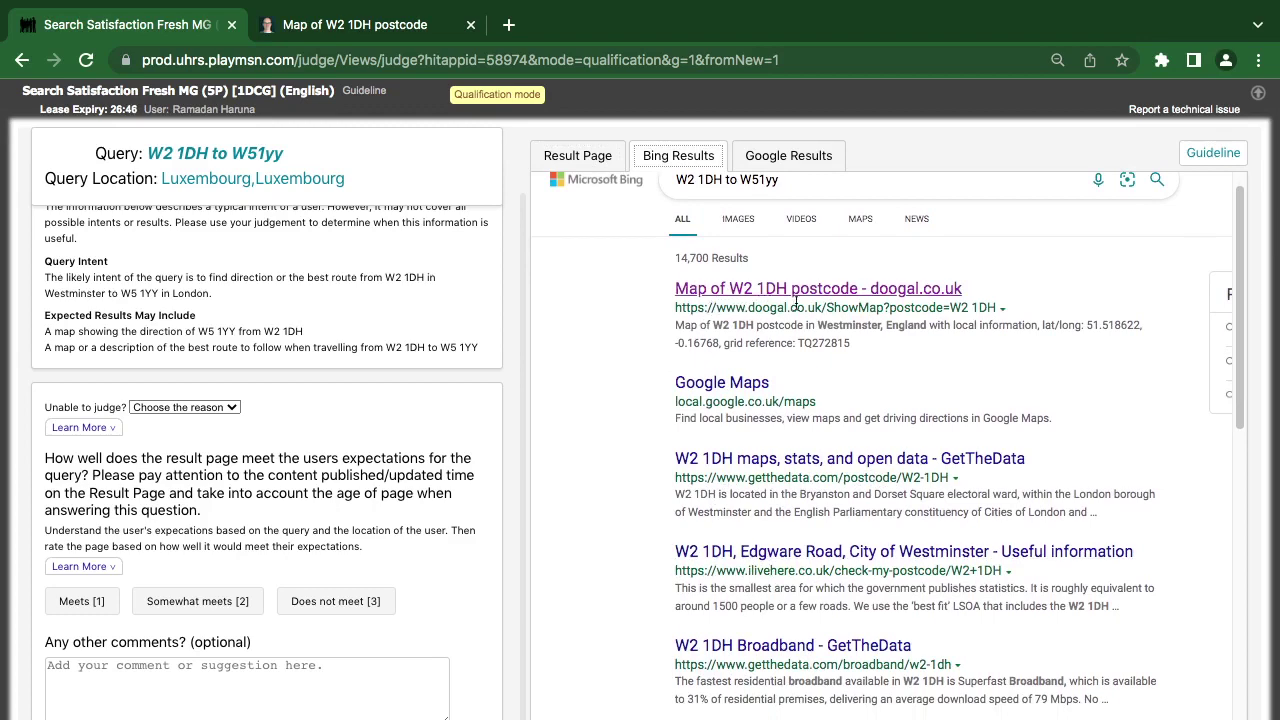
- Review the remaining Bing results, then the doogal.co.uk map and general information, for the W2 1DH route query
scroll(812, 438, "down", 3)
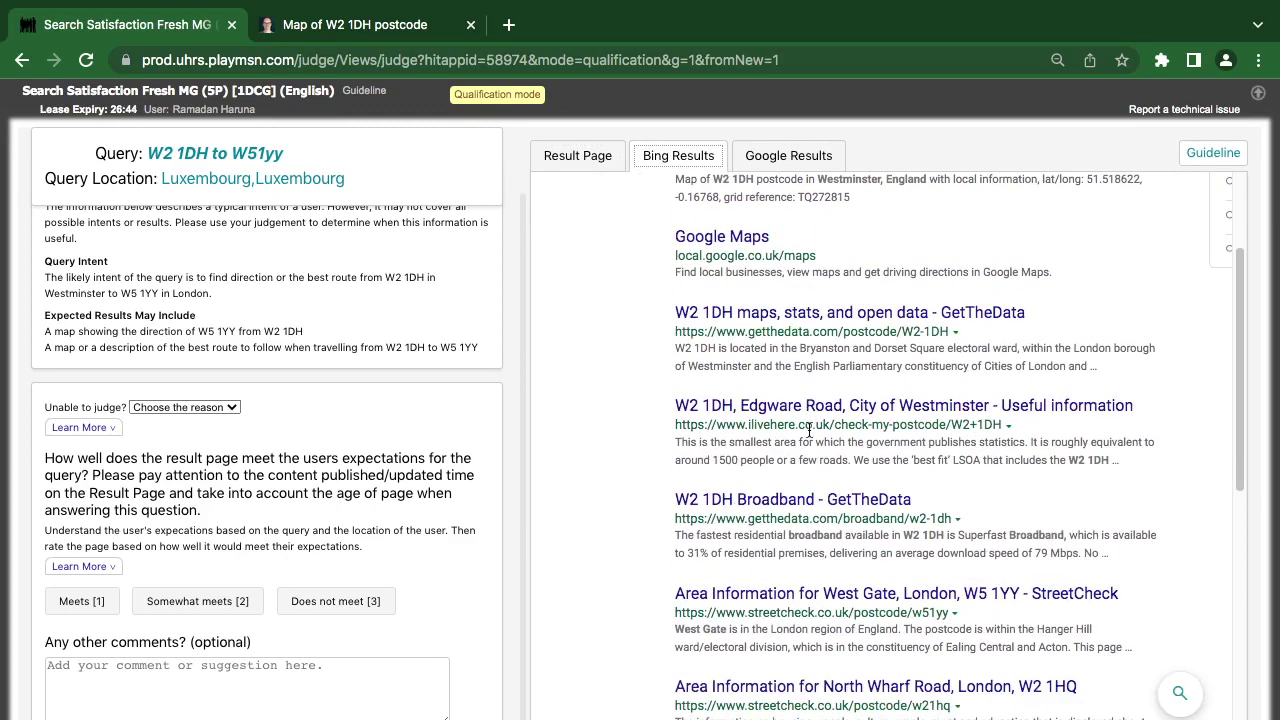
left_click(592, 154)
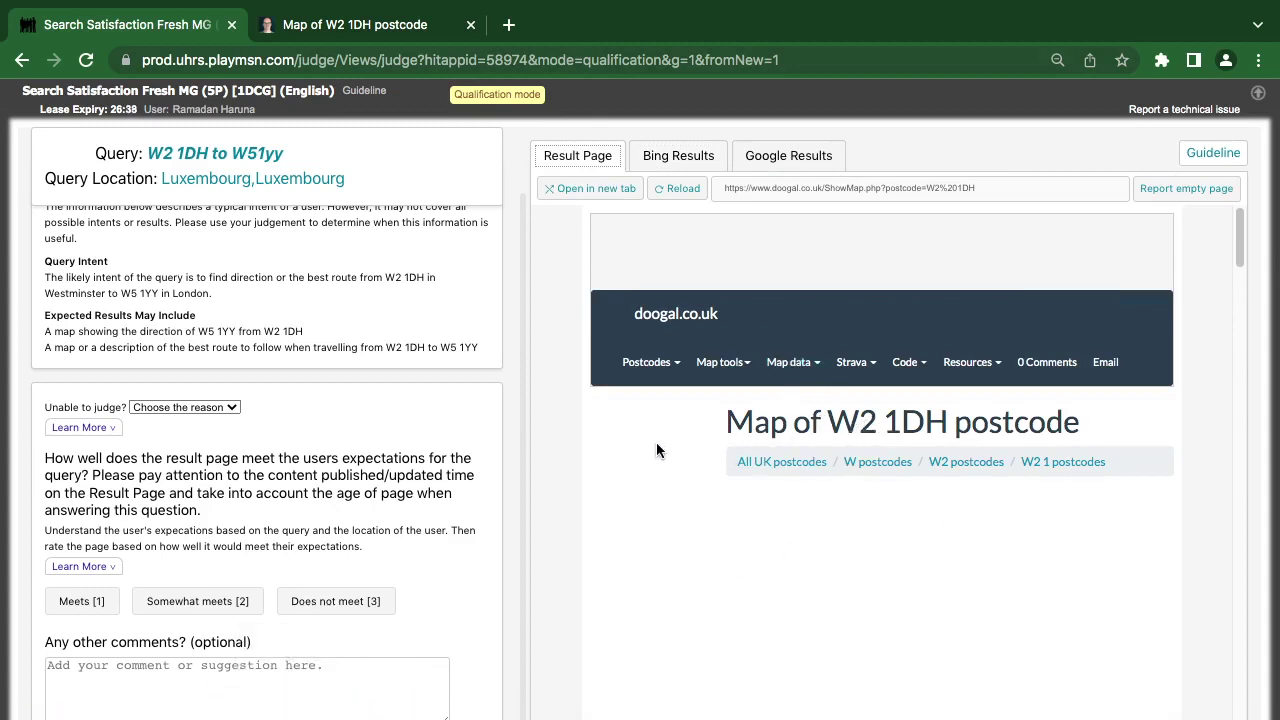
scroll(656, 450, "down", 5)
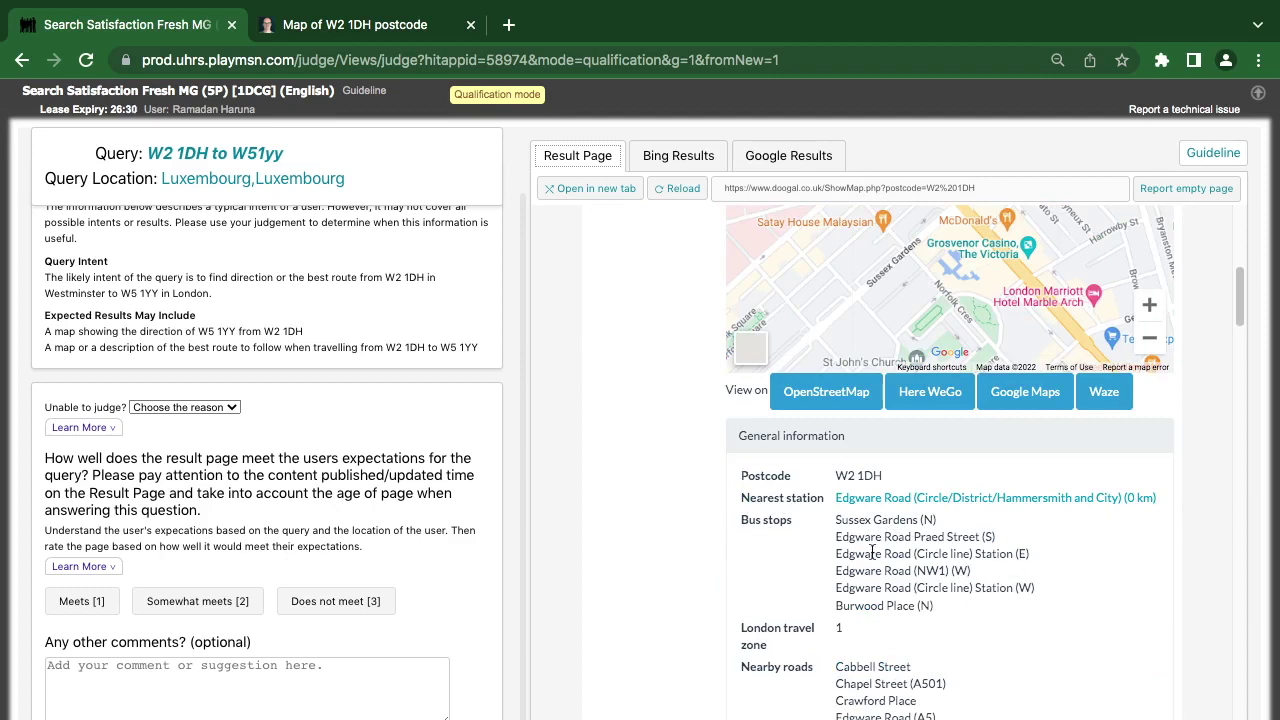
scroll(849, 681, "down", 1)
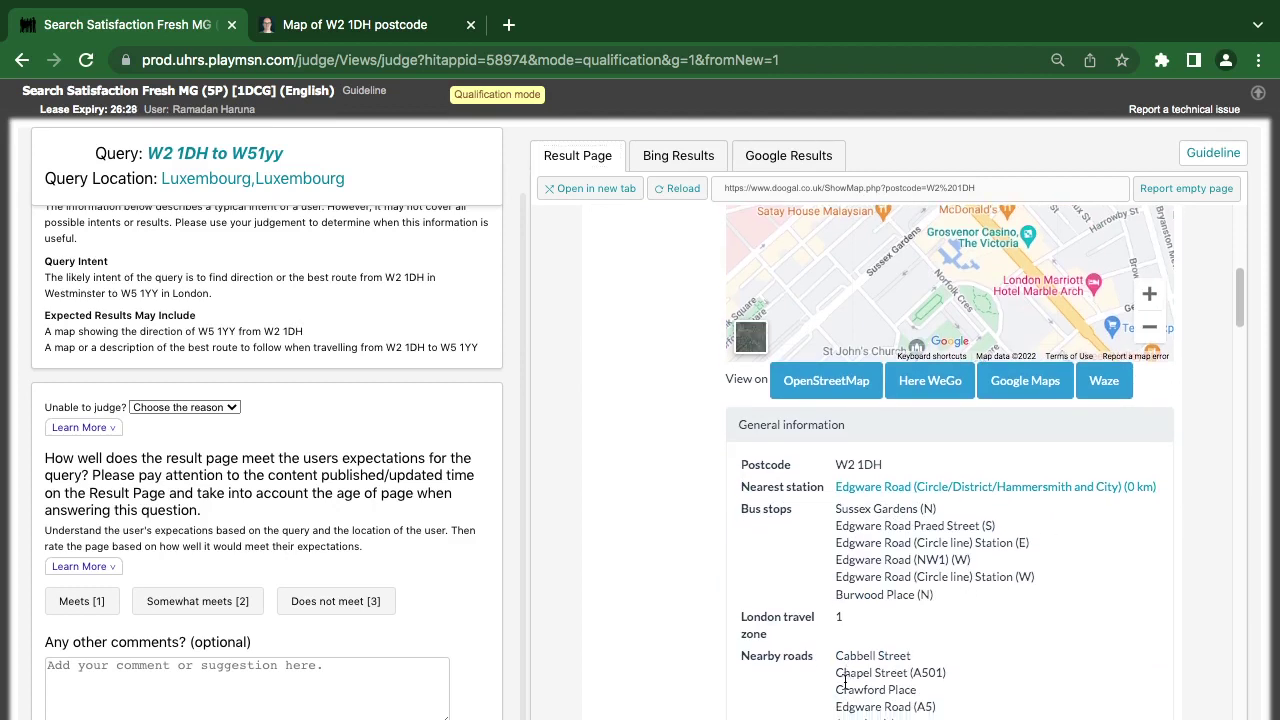
- Search the page for the destination postcode W51yy copied from the query, dismissing the HITs Assistant notification
key("ctrl+f")
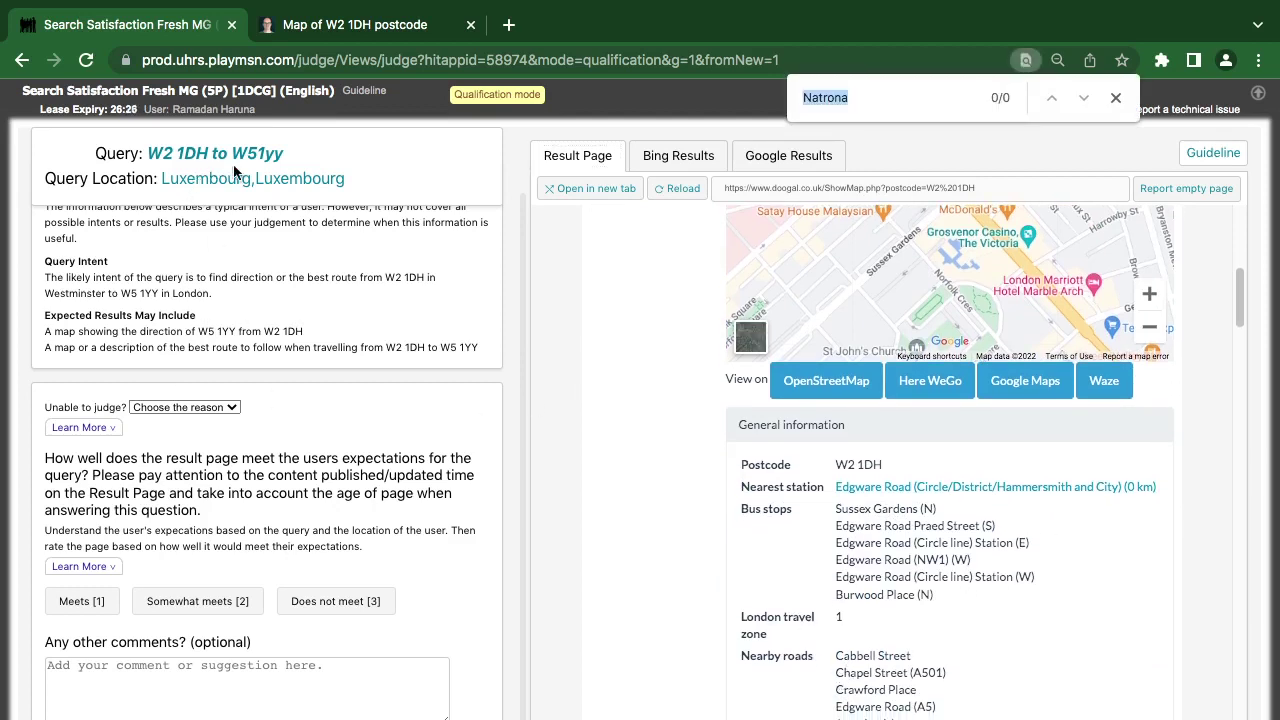
left_click_drag(235, 148, 357, 154)
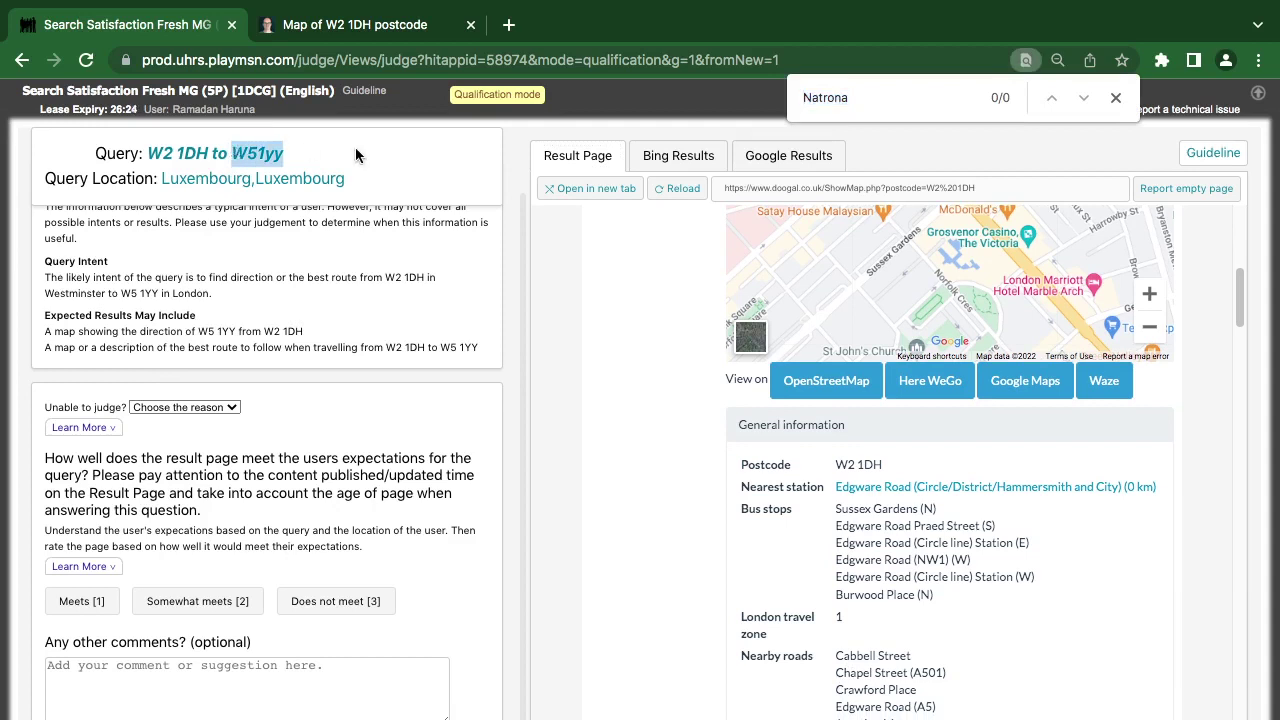
right_click(270, 150)
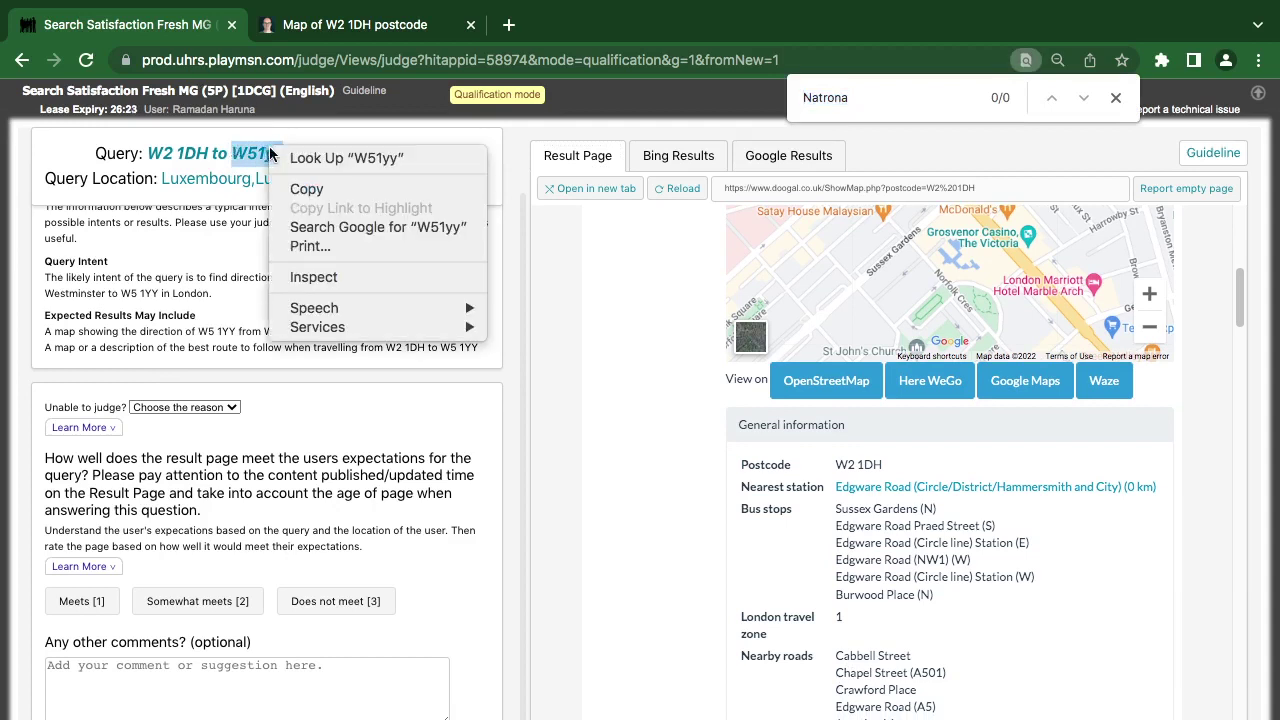
left_click(330, 189)
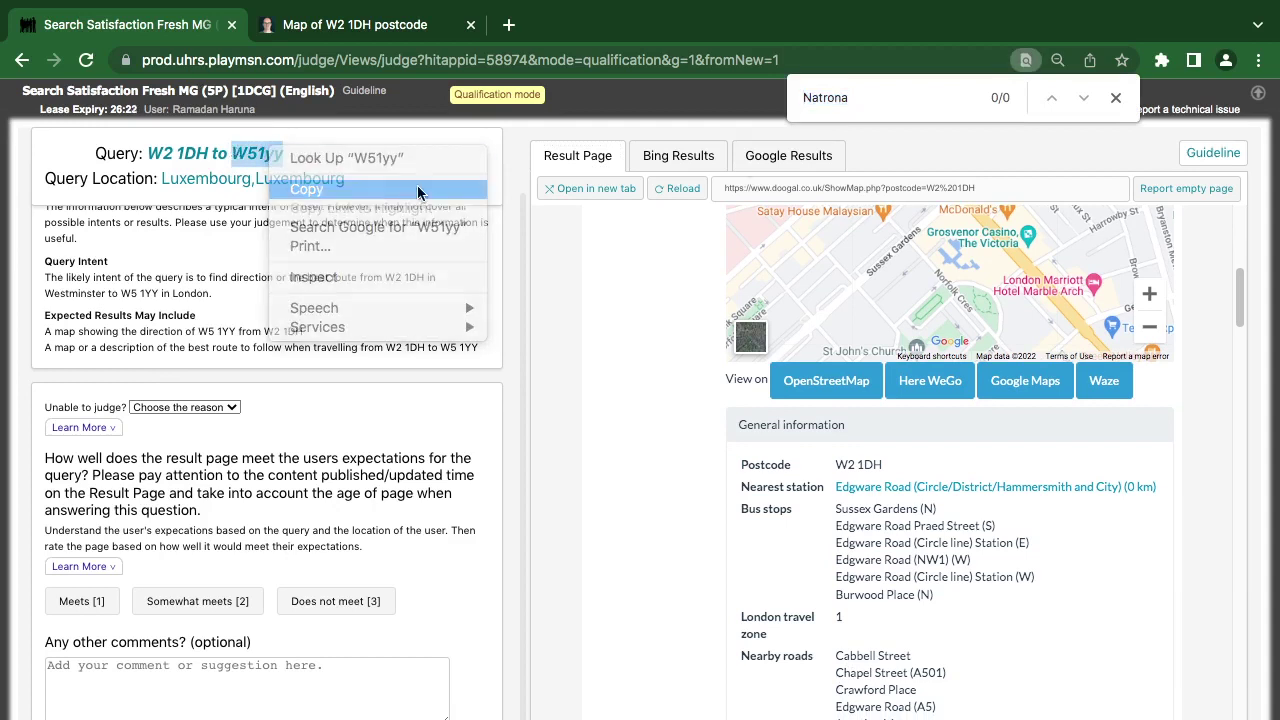
right_click(828, 97)
left_click(859, 210)
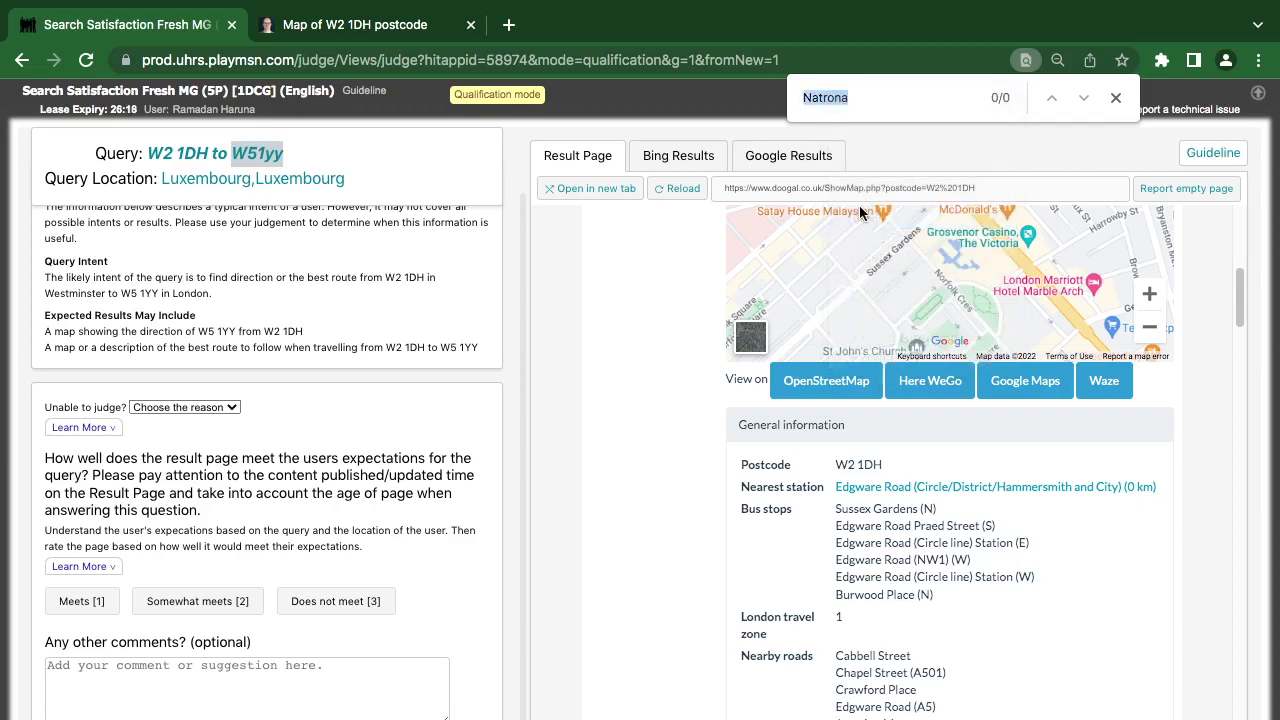
right_click(250, 149)
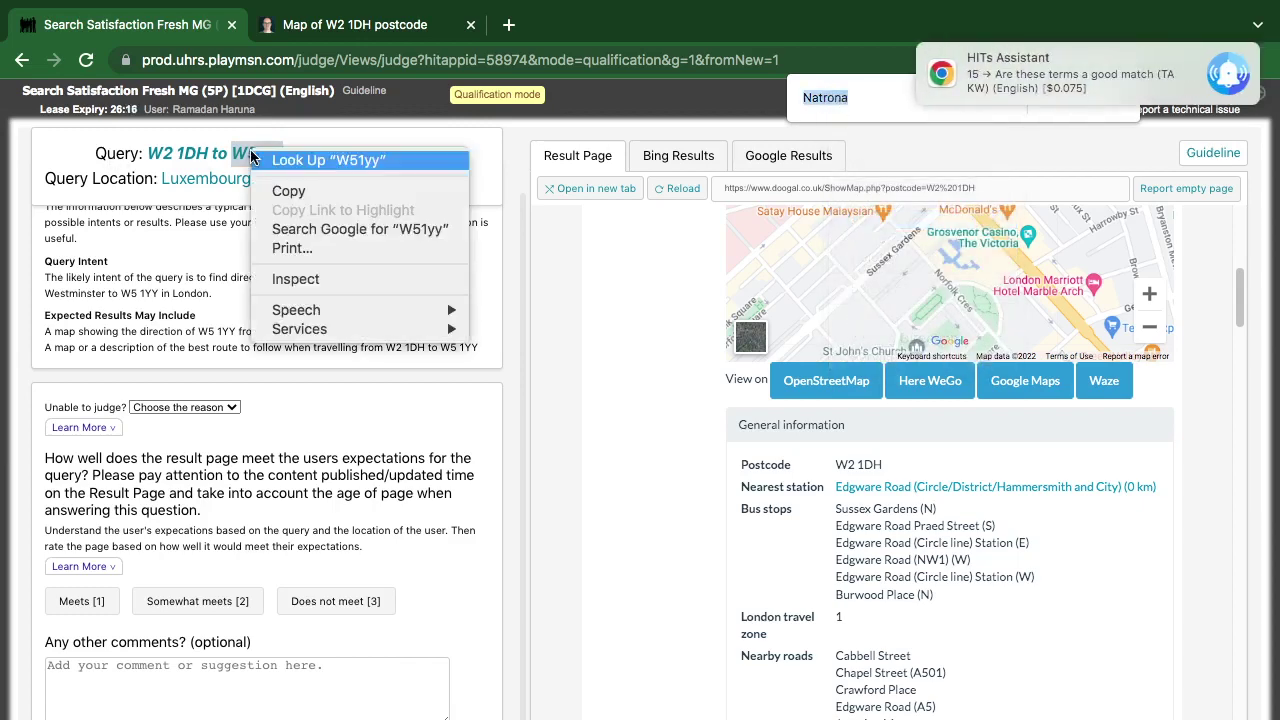
left_click(290, 195)
mouse_move(1125, 76)
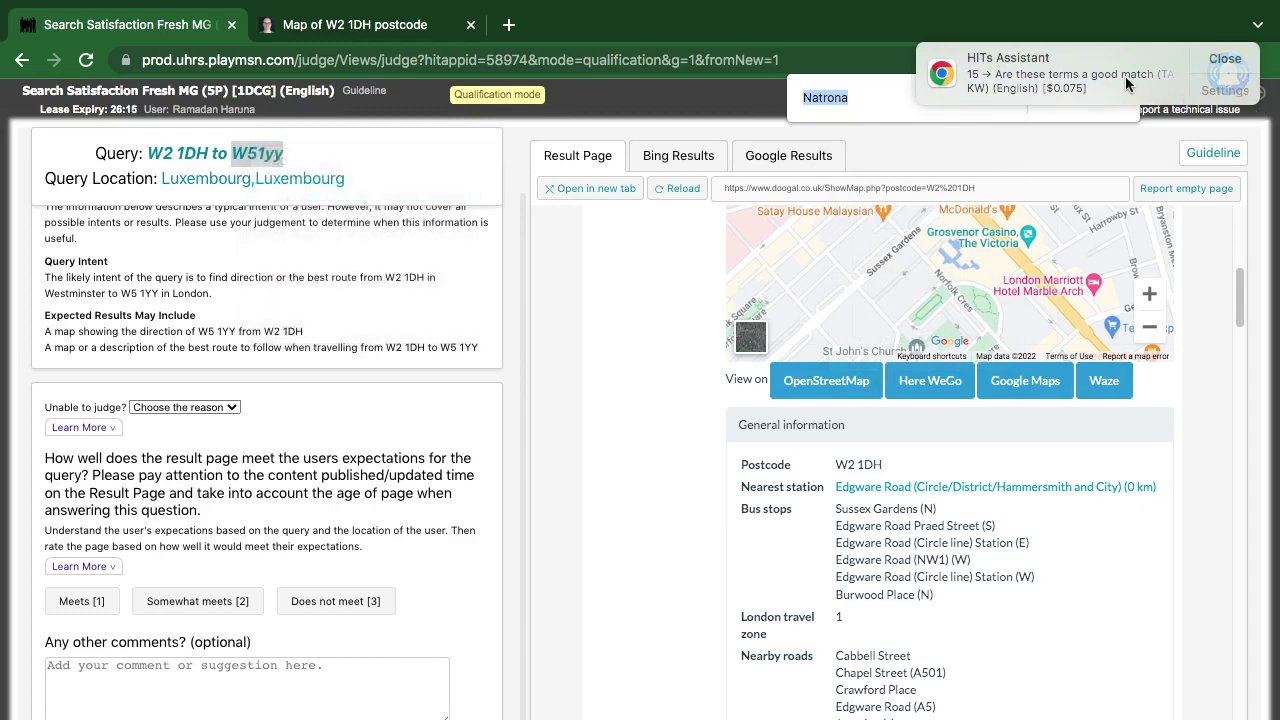
left_click(1223, 59)
right_click(826, 97)
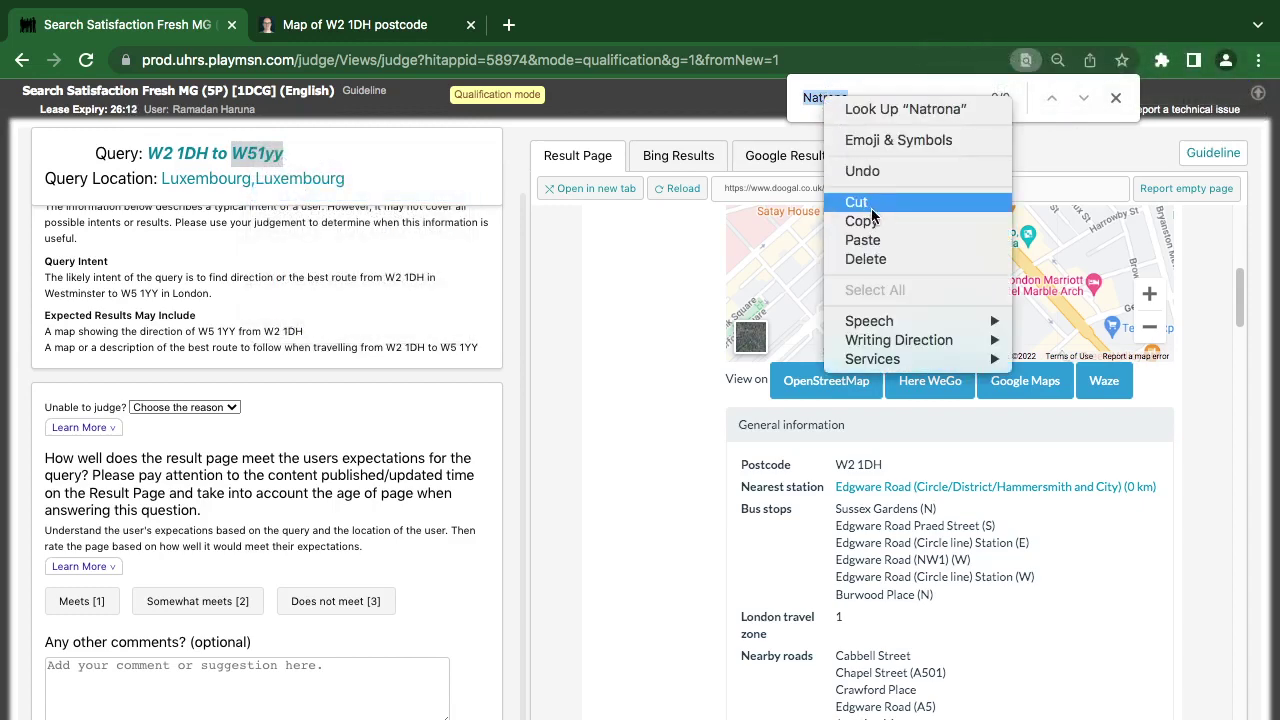
left_click(864, 238)
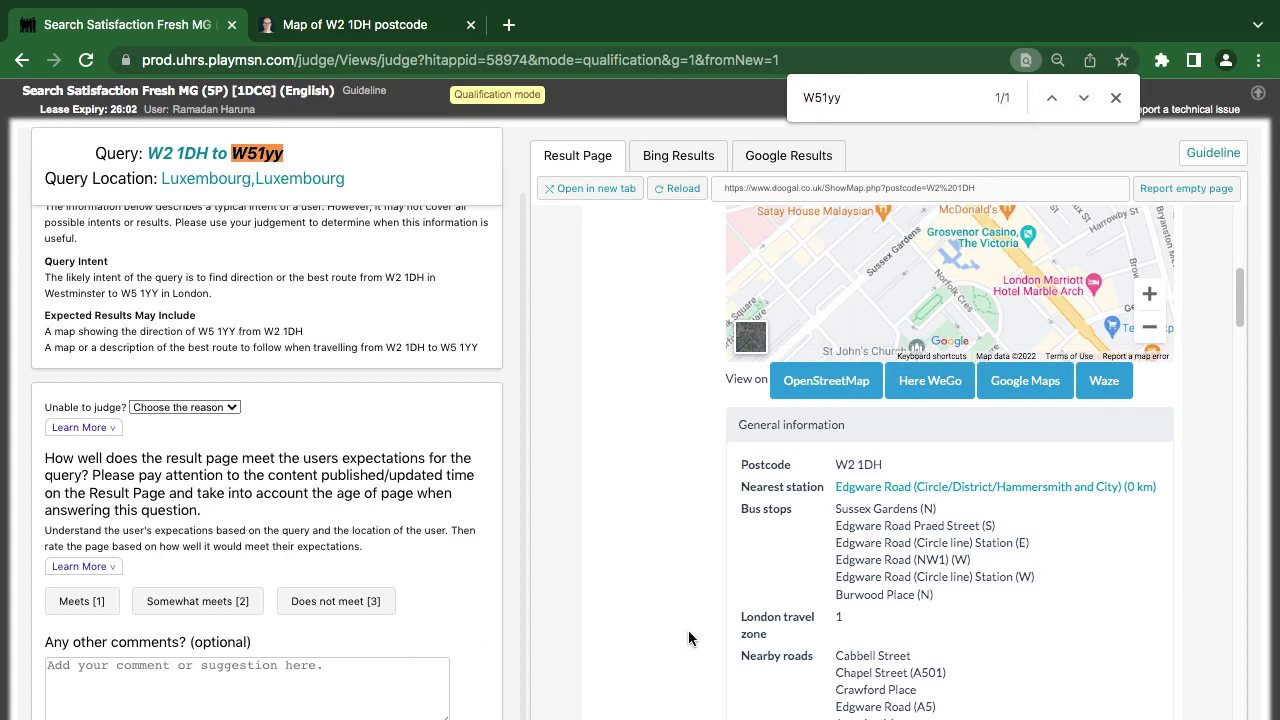
- Check the rest of the doogal.co.uk page details, rate the result as Does not meet, and close the text search
scroll(688, 638, "down", 3)
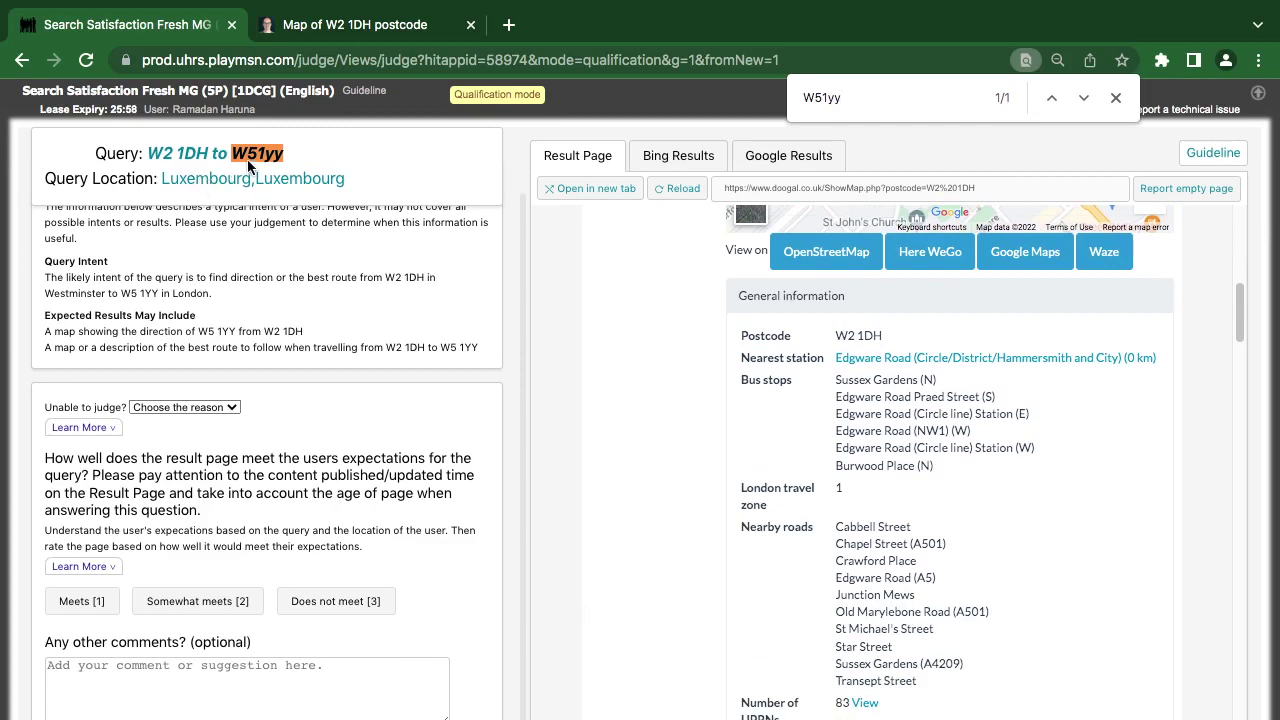
scroll(984, 641, "down", 10)
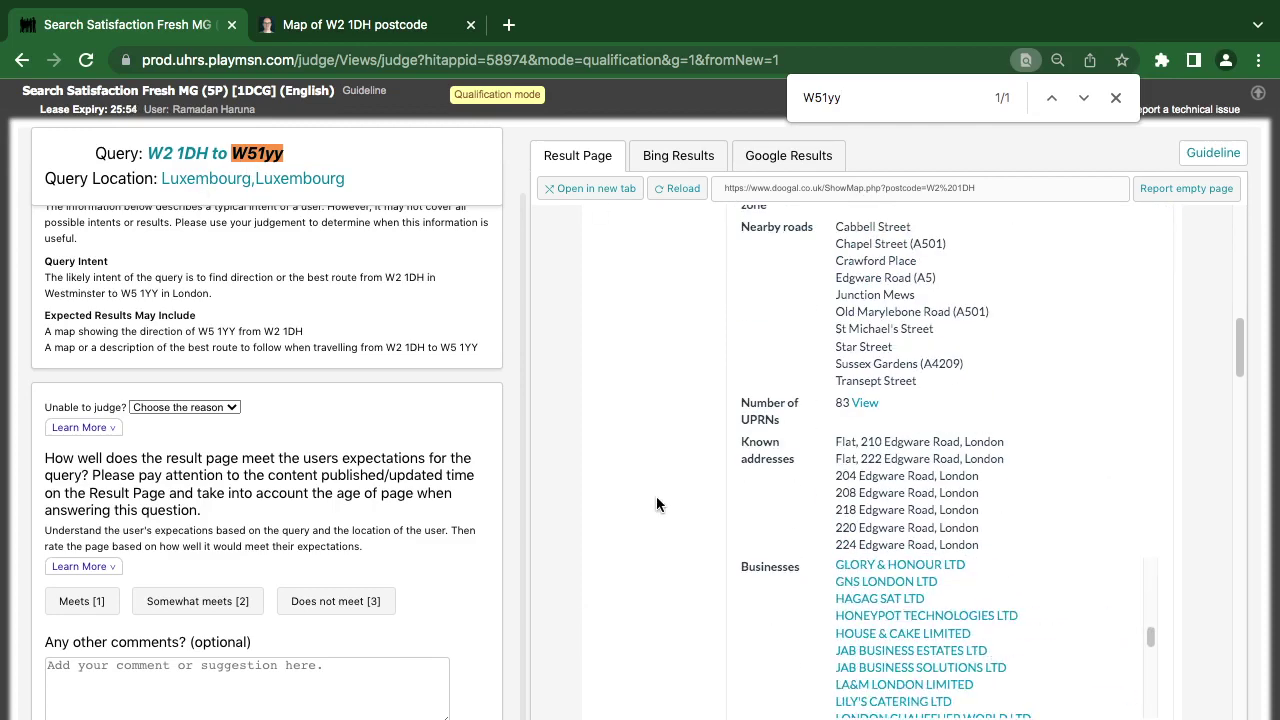
scroll(656, 496, "down", 7)
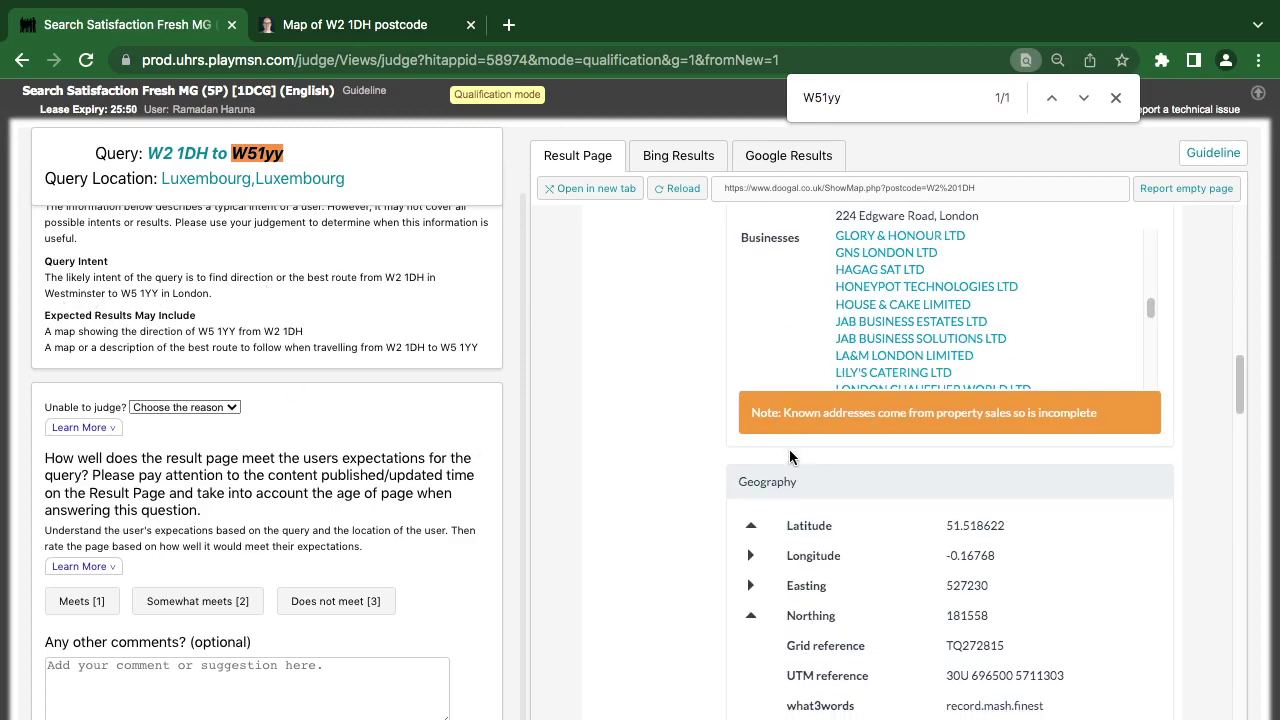
scroll(789, 449, "up", 2)
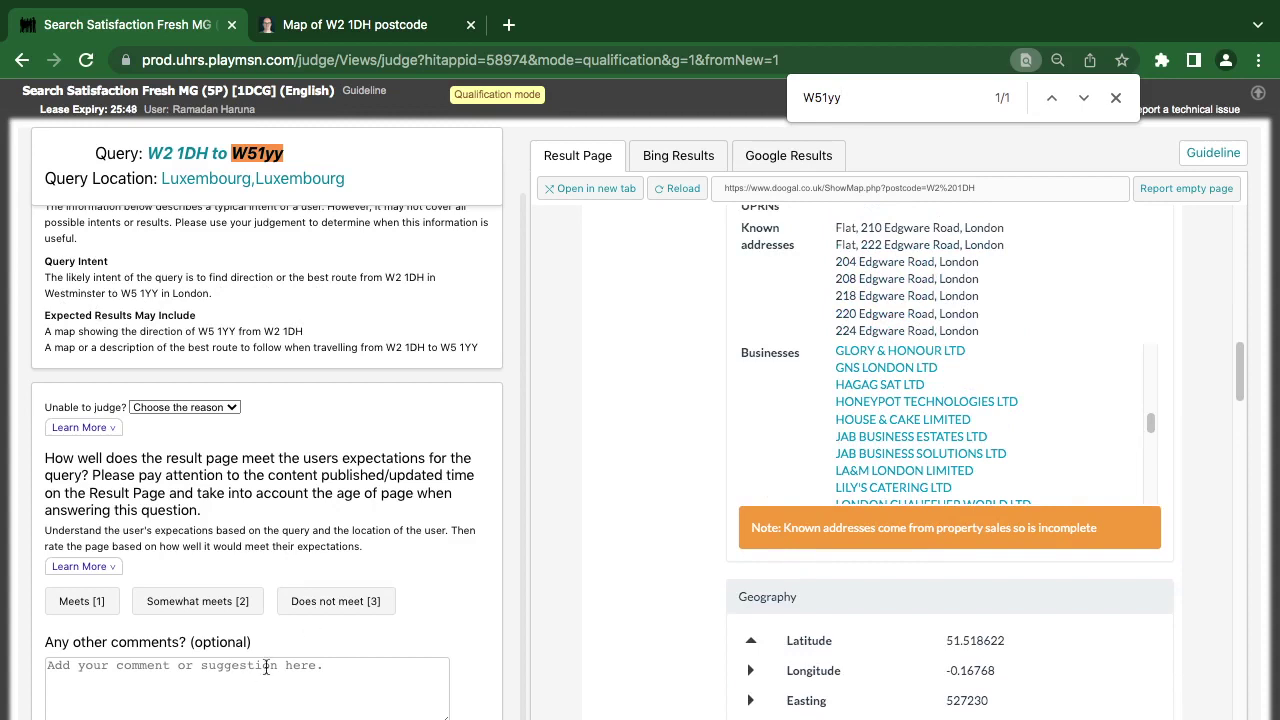
left_click(308, 620)
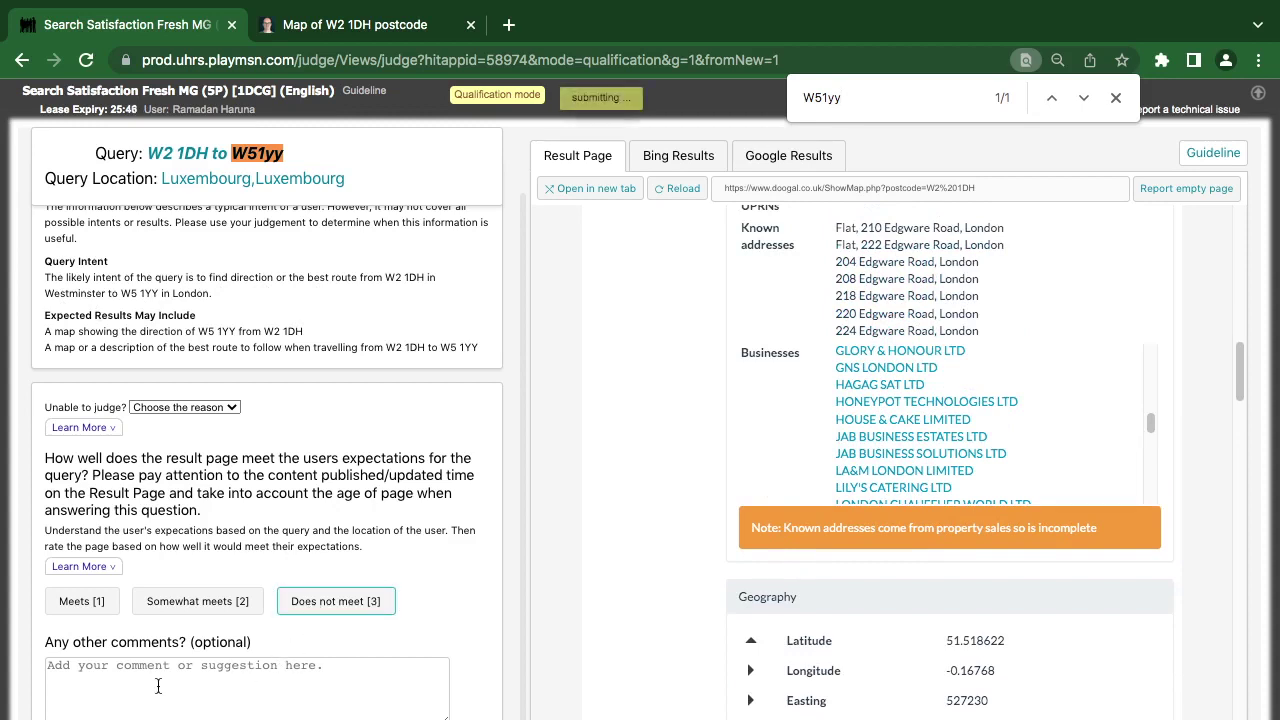
left_click(1116, 98)
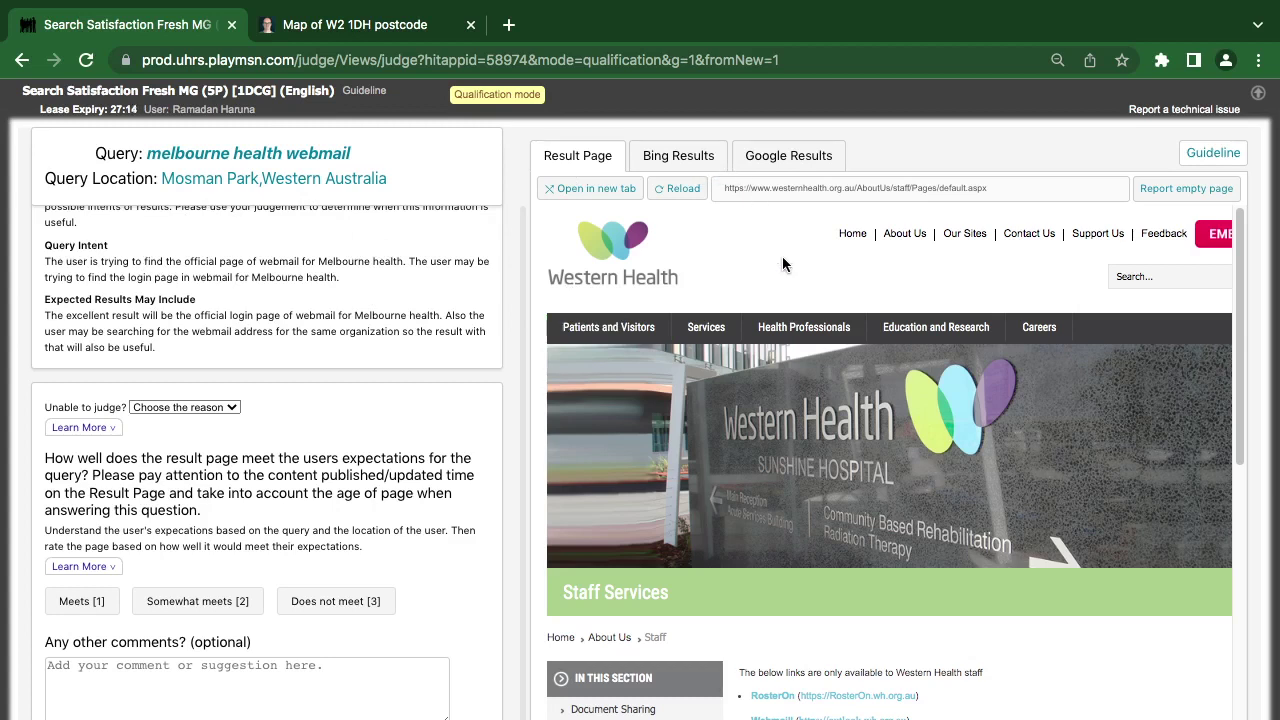
- Examine the Bing results for the melbourne health webmail query
left_click(672, 156)
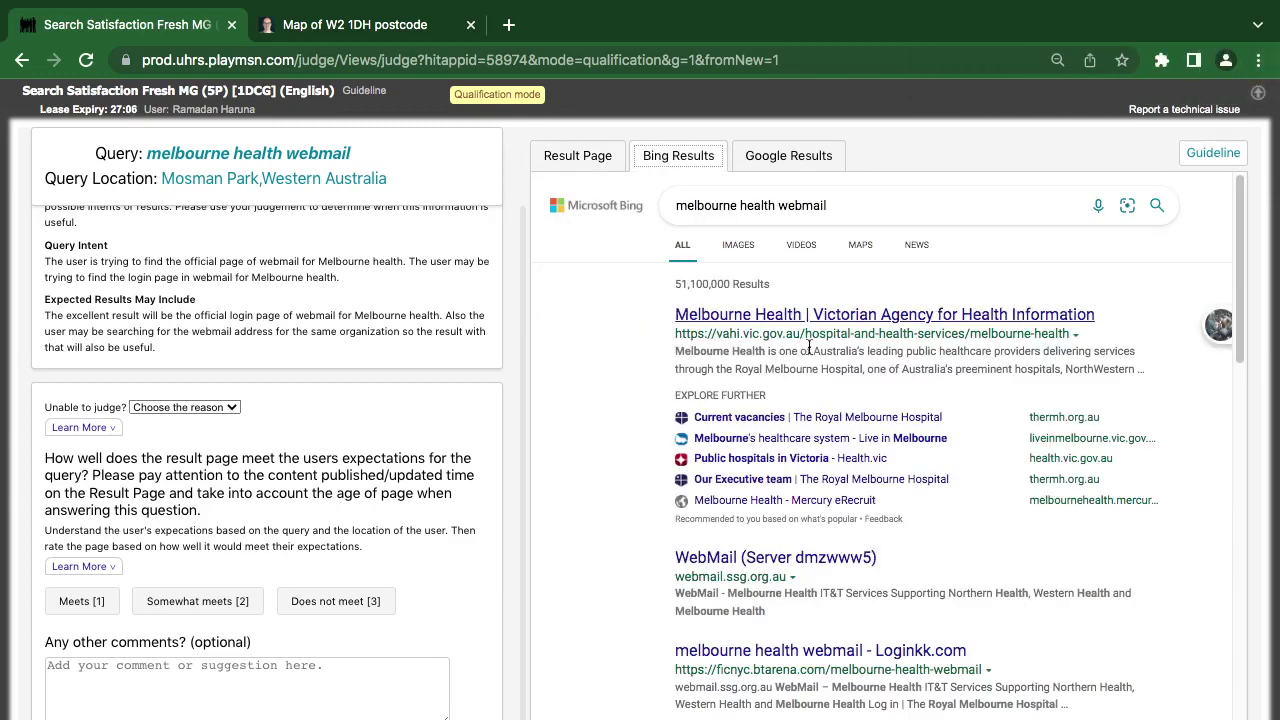
scroll(780, 390, "down", 1)
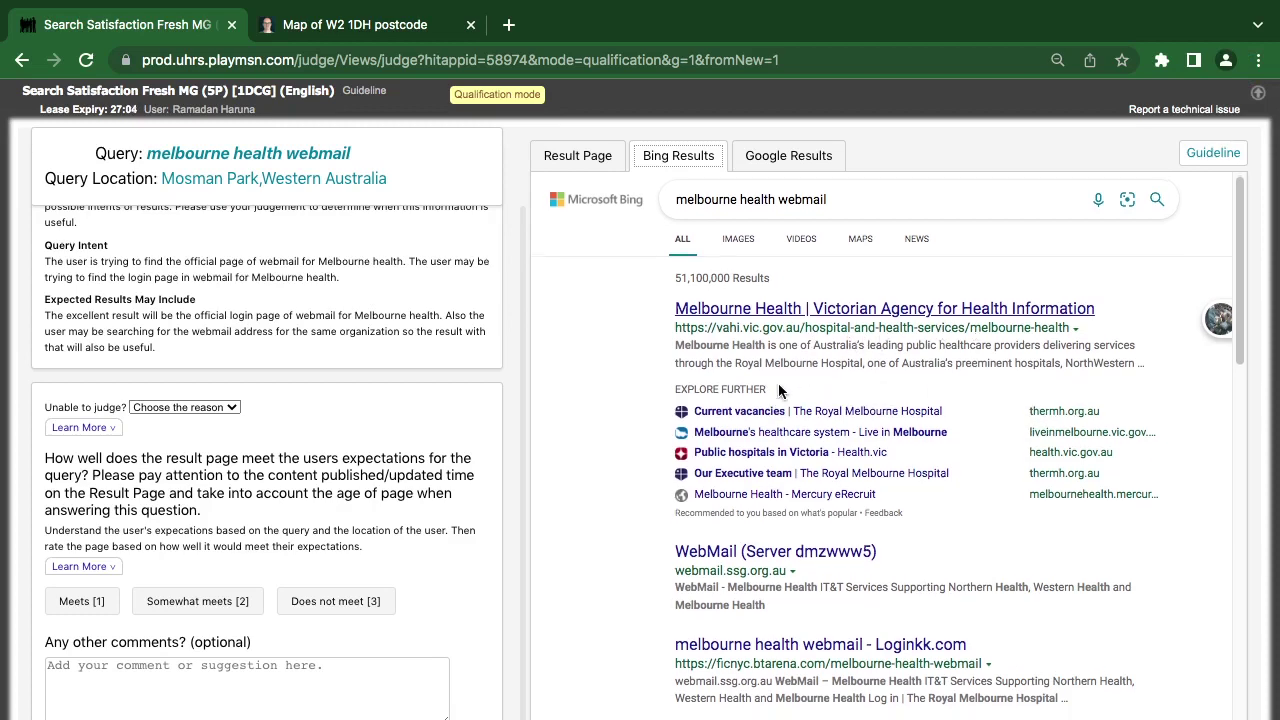
scroll(780, 390, "down", 1)
scroll(780, 390, "down", 3)
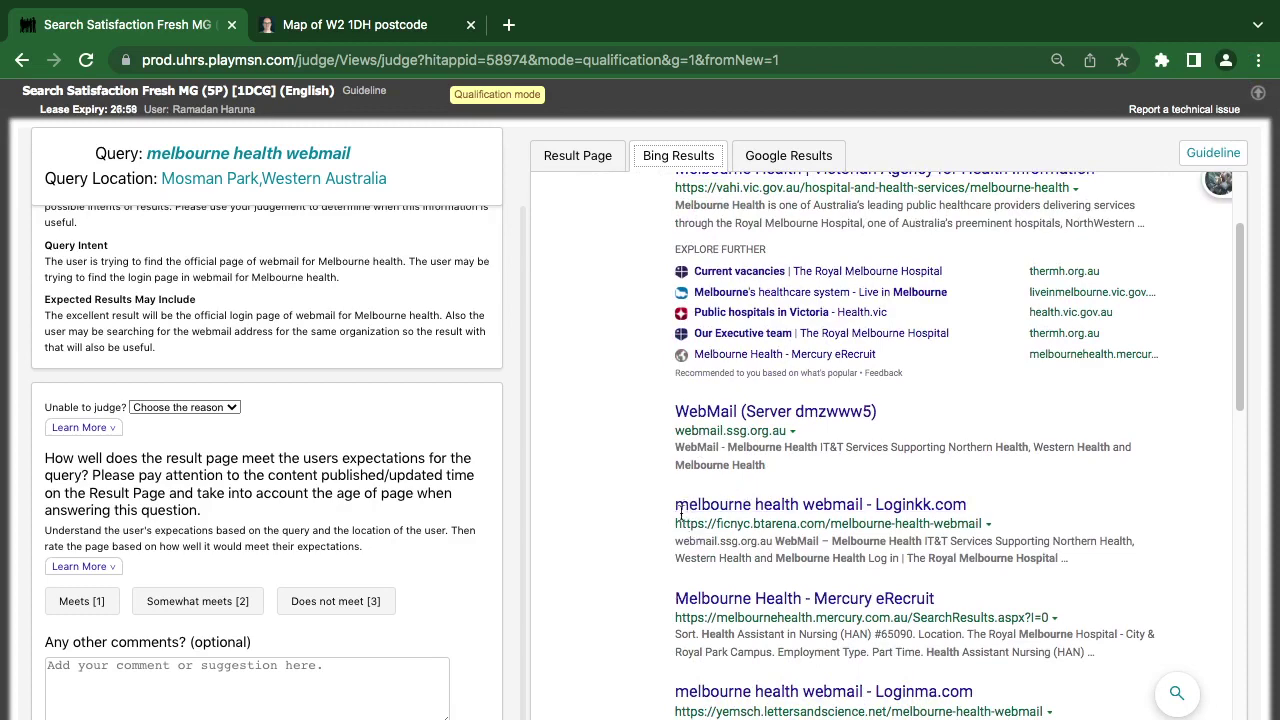
- Inspect the Western Health staff links, rate the page as Does not meet, and close the leftover postcode map page
left_click(592, 161)
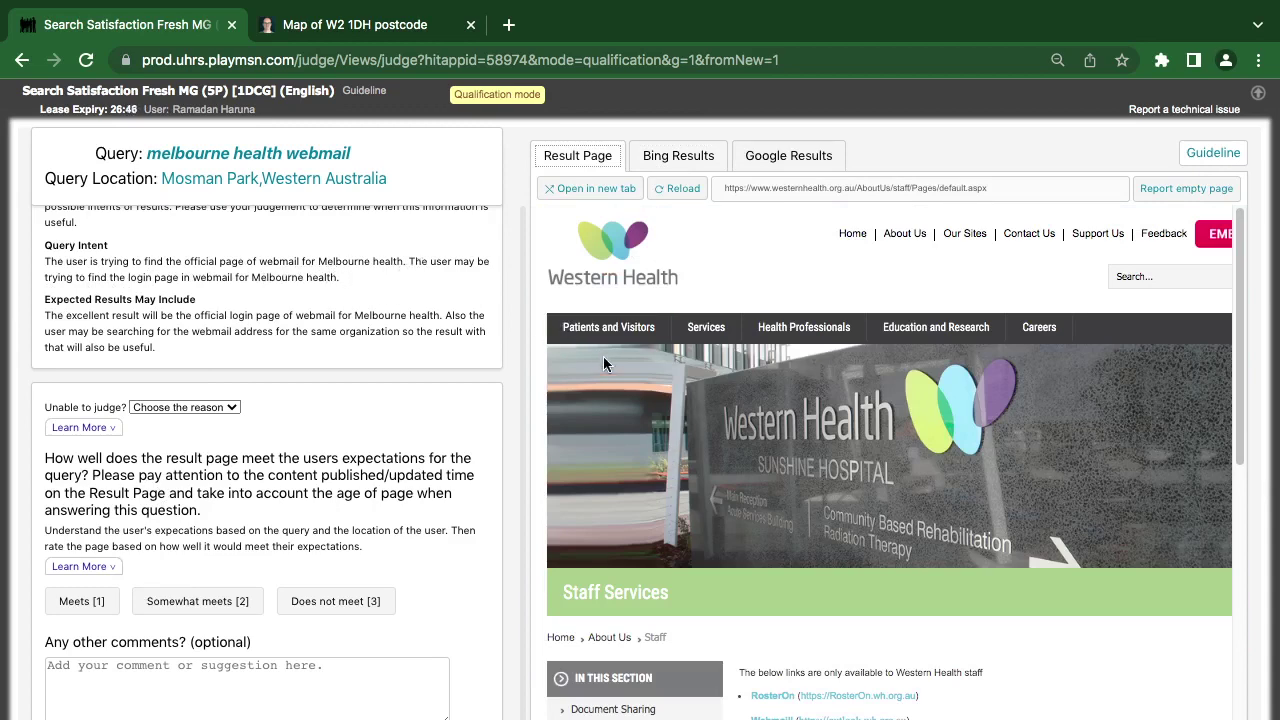
scroll(679, 327, "down", 4)
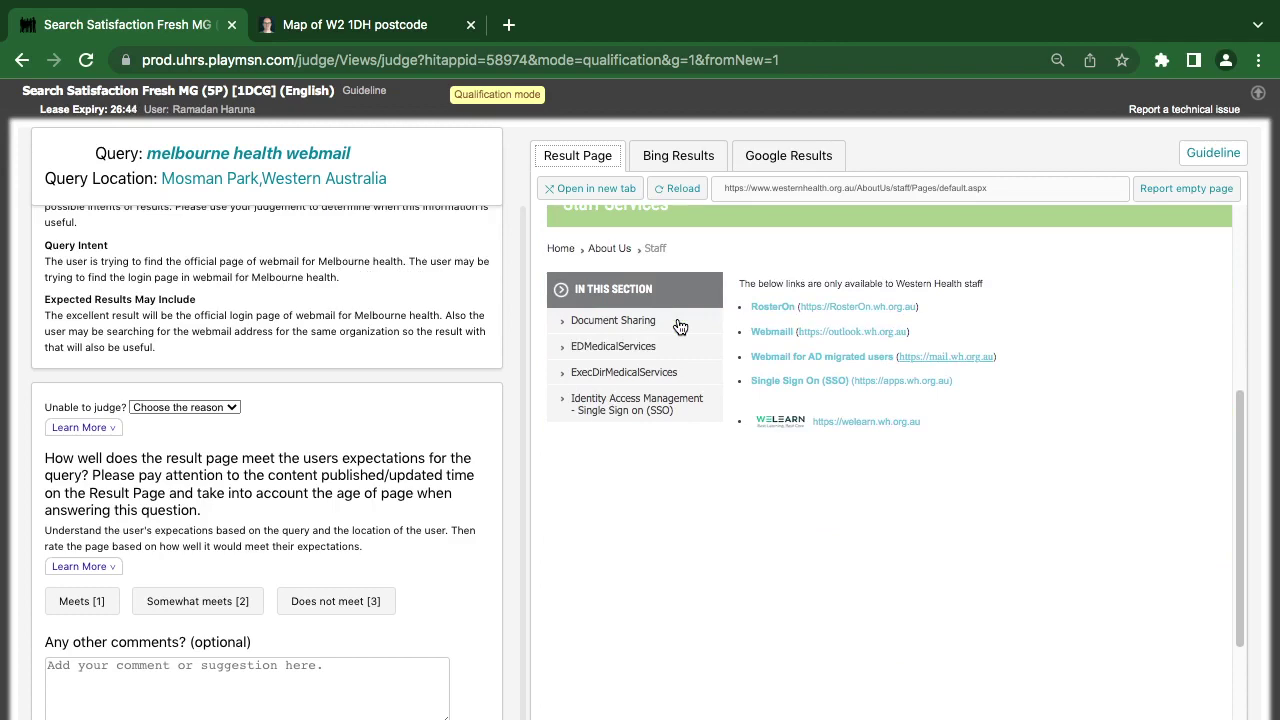
scroll(679, 327, "up", 3)
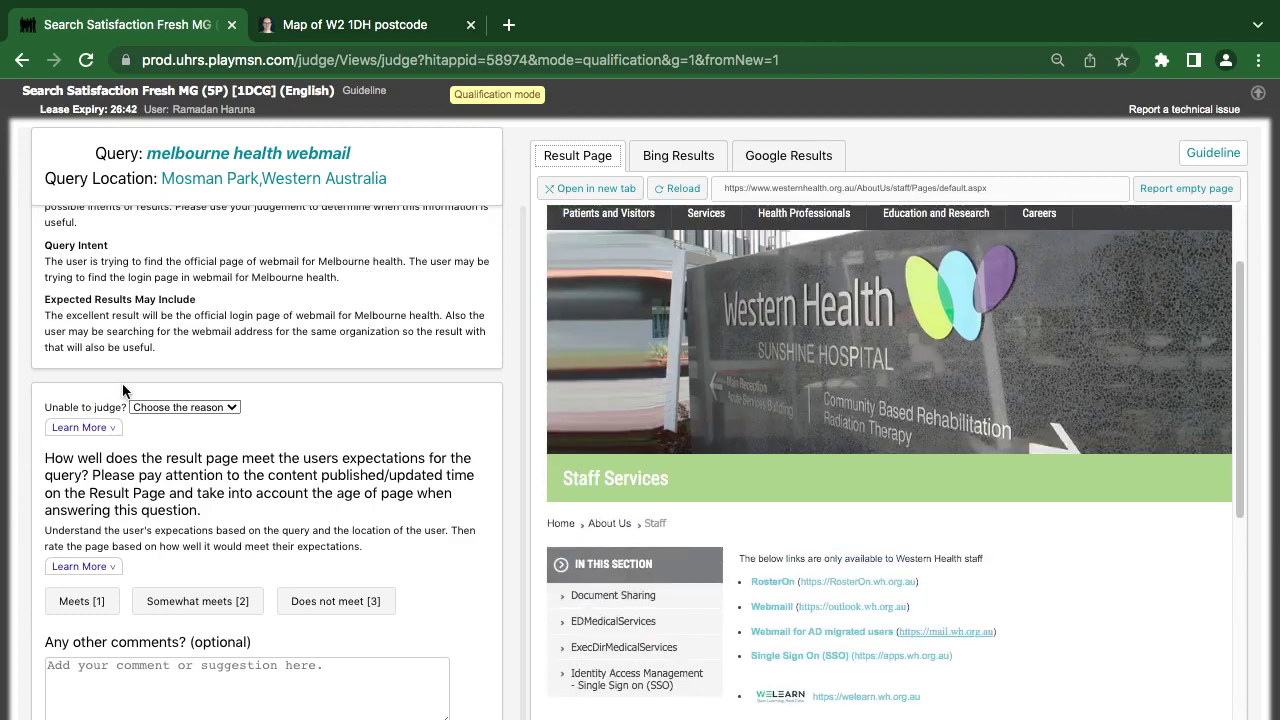
left_click(372, 605)
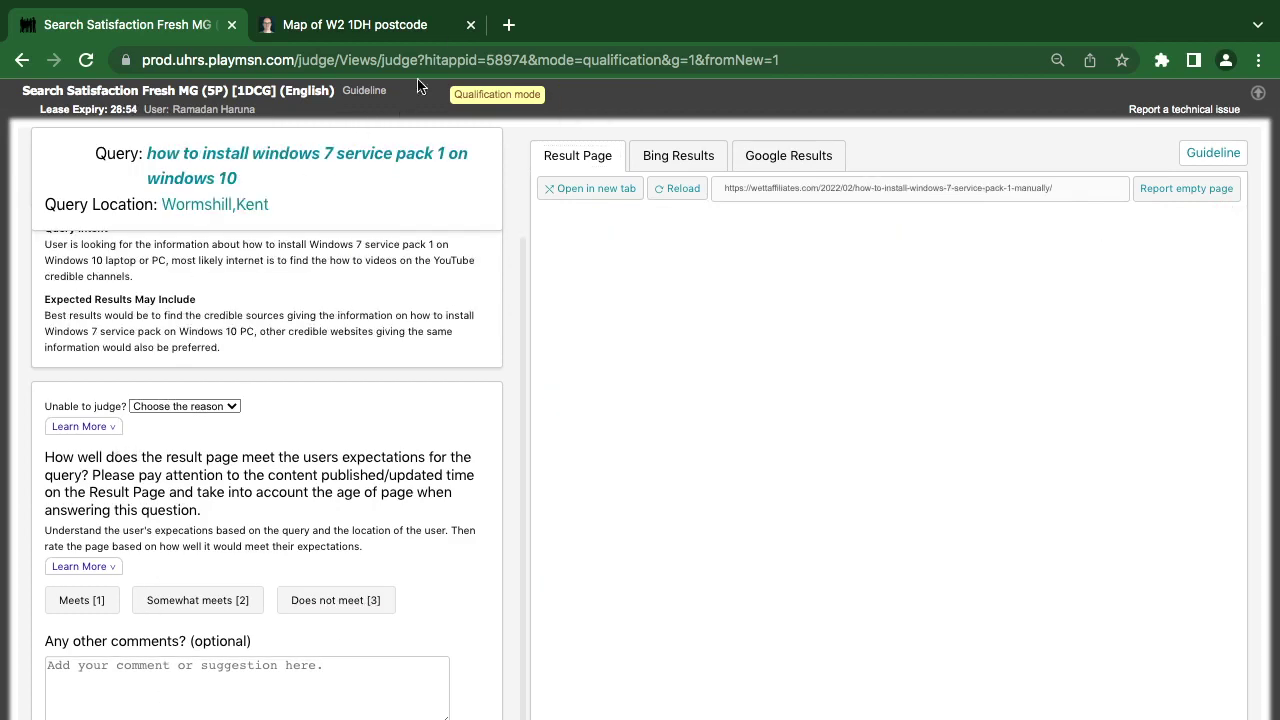
left_click(470, 25)
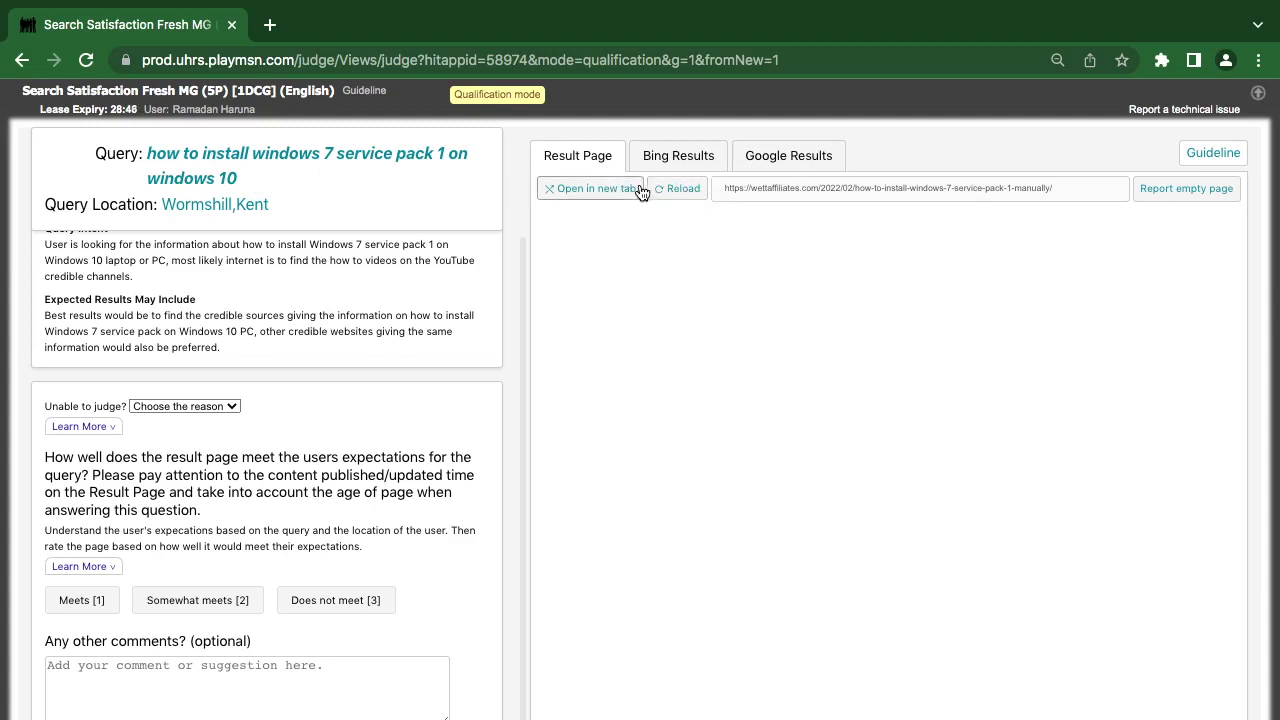
- Check the wettaffiliates.com result in a separate tab and submit a Meets rating for the Windows 7 service pack query
left_click(605, 188)
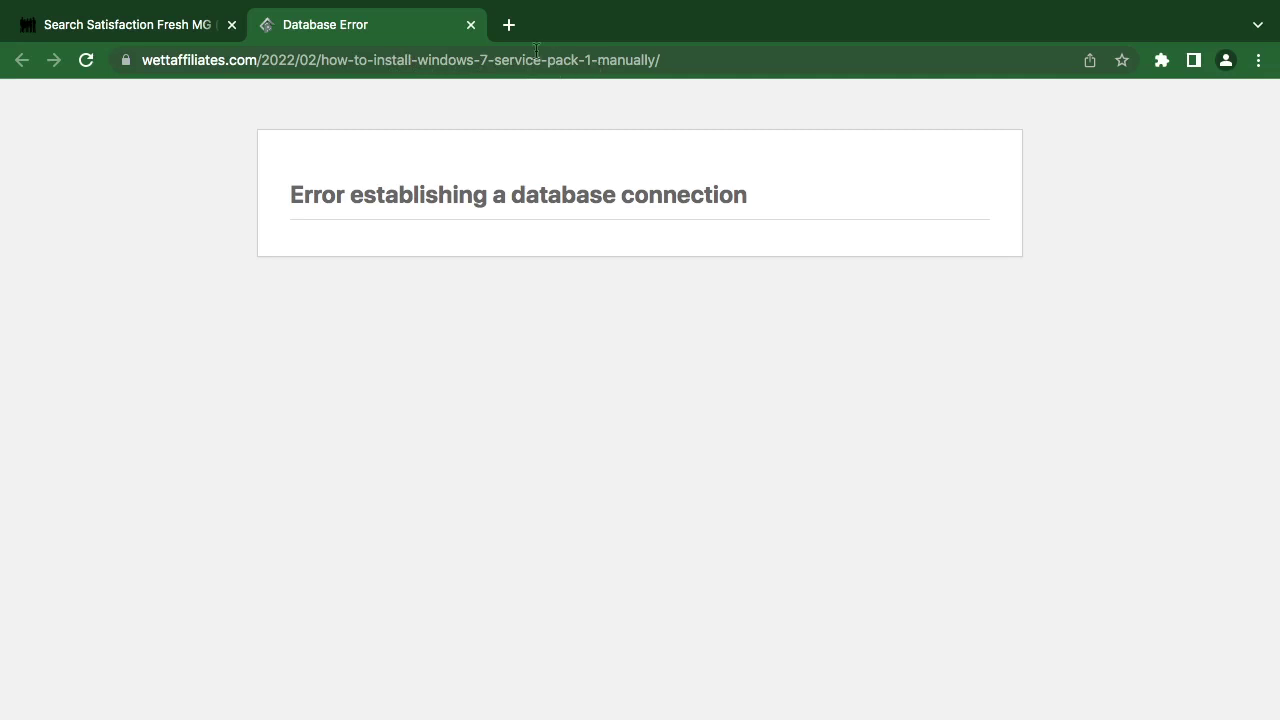
left_click(471, 25)
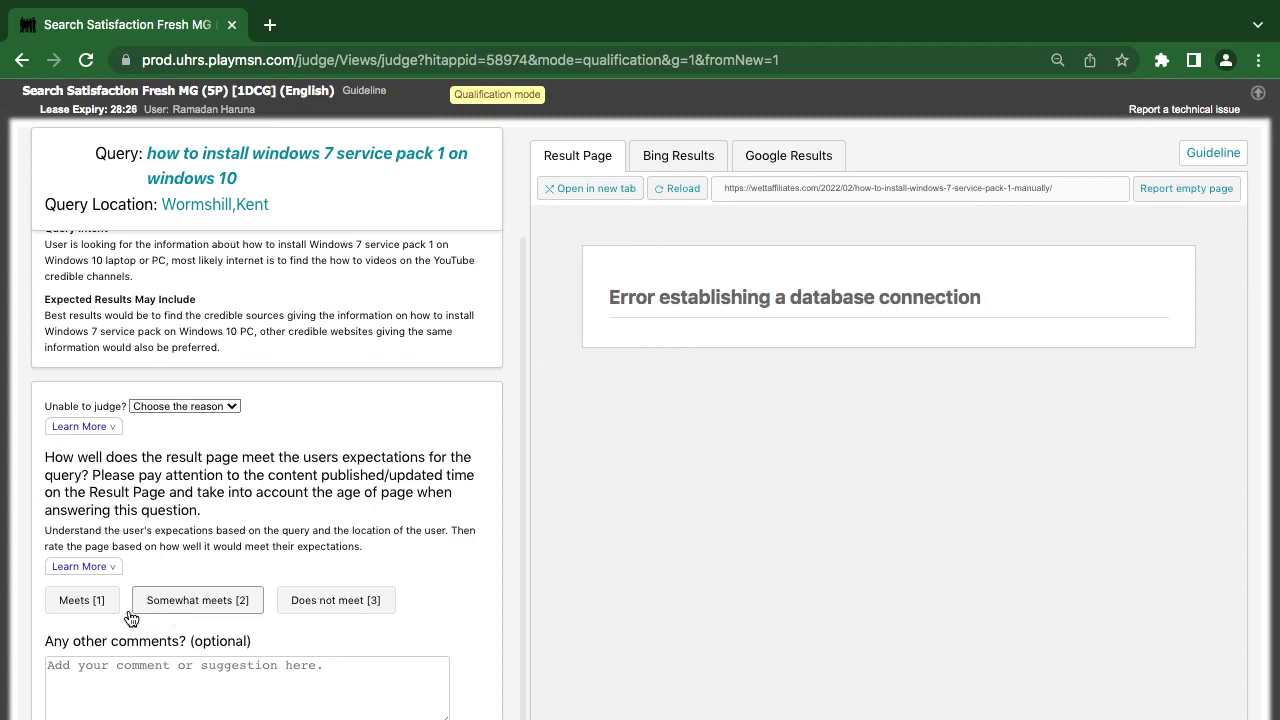
left_click(82, 600)
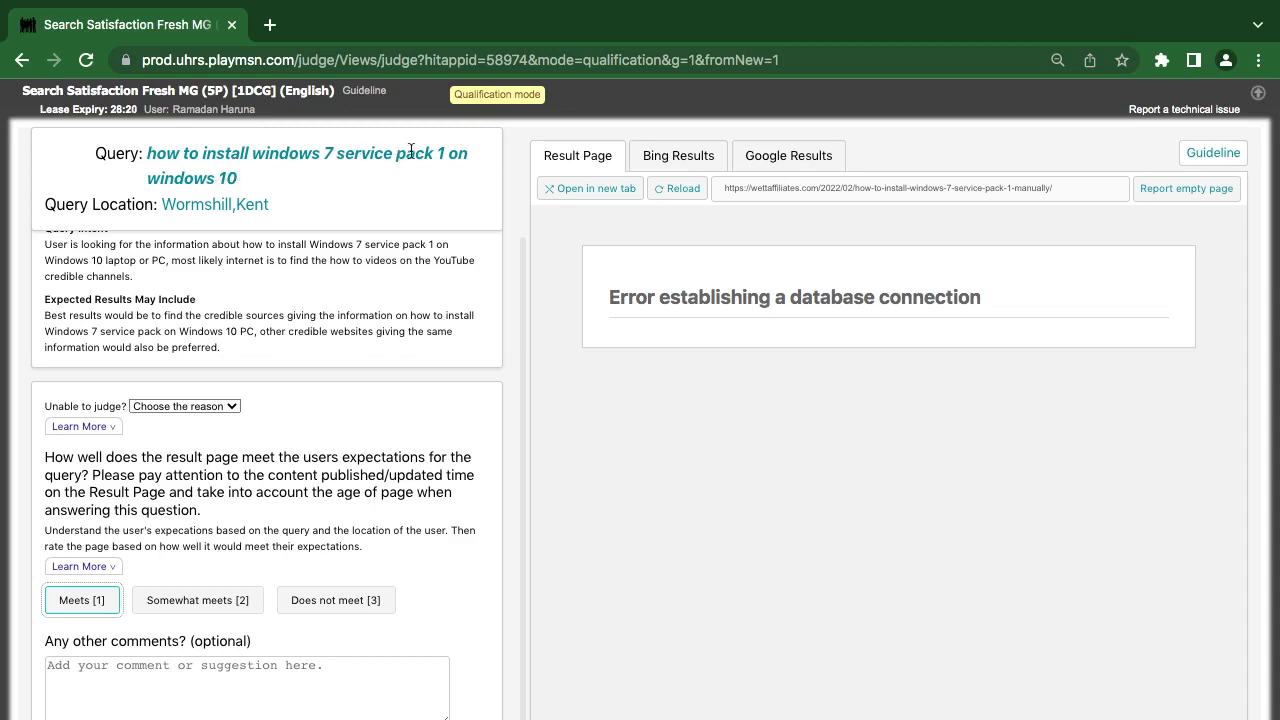
key("Return")
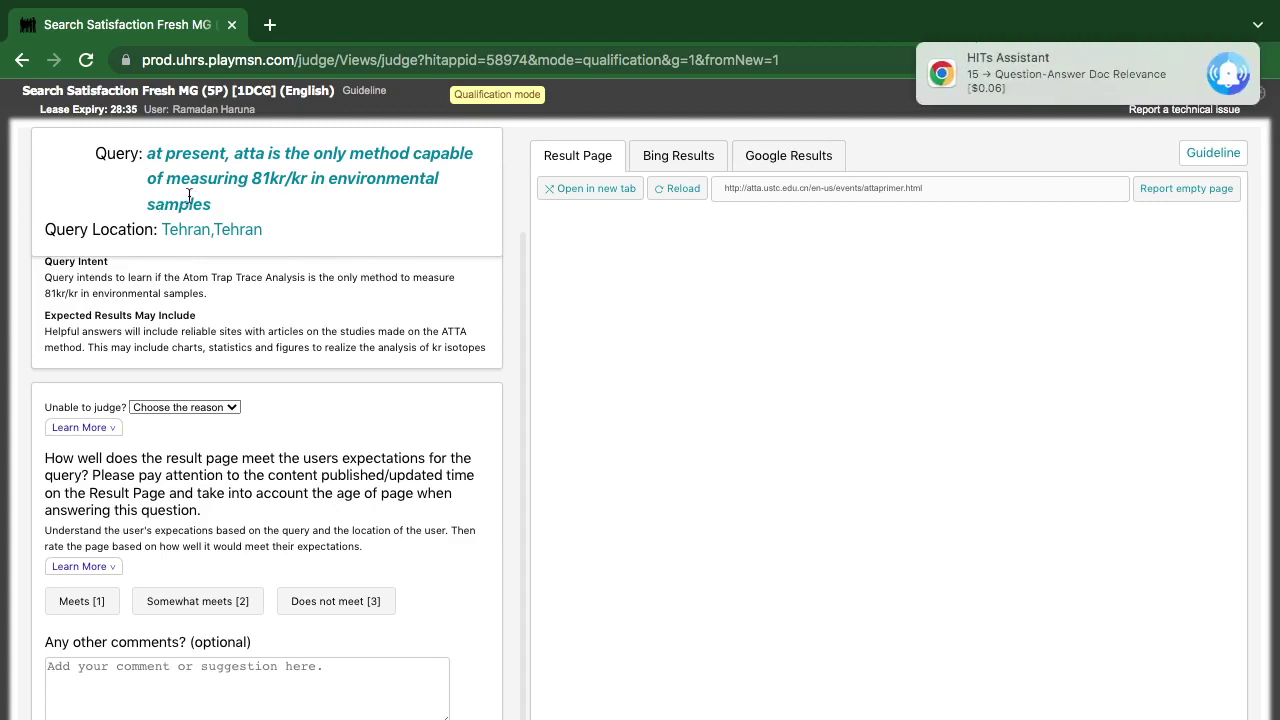
- Open the atta.ustc.edu.cn result page separately and read its introduction to Atom Trap Trace Analysis against the query intent
left_click(561, 189)
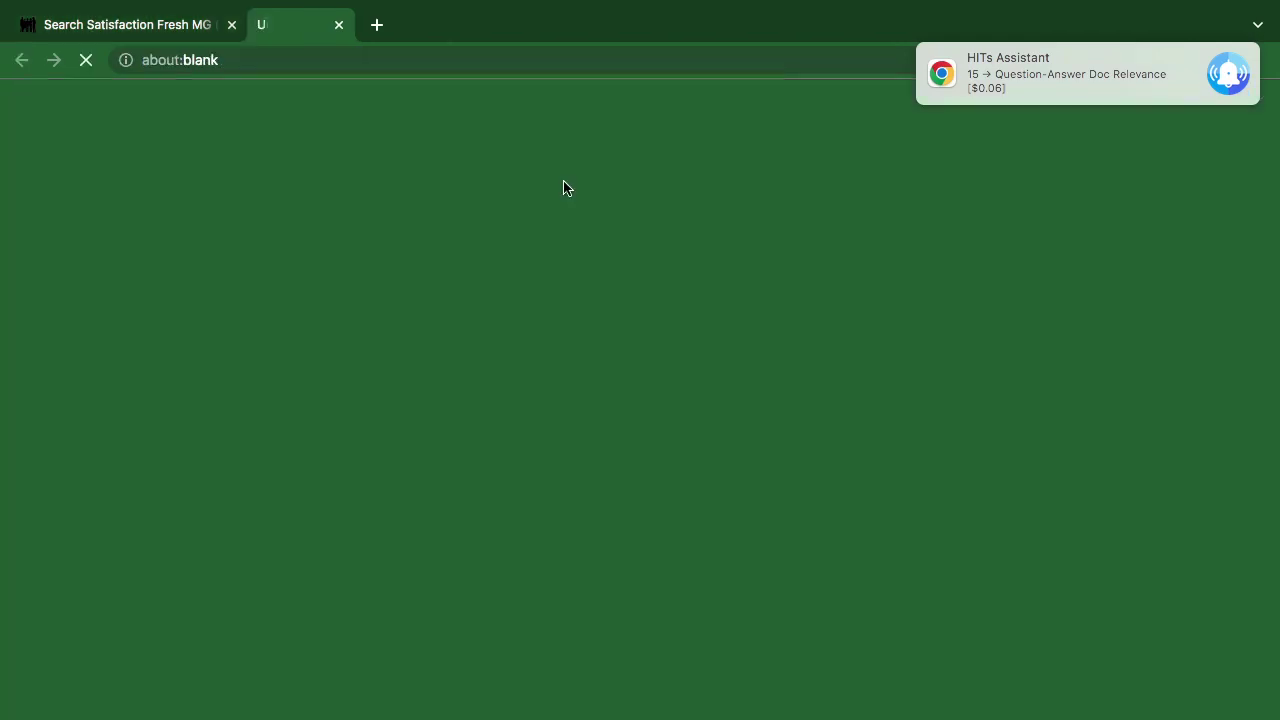
left_click(160, 25)
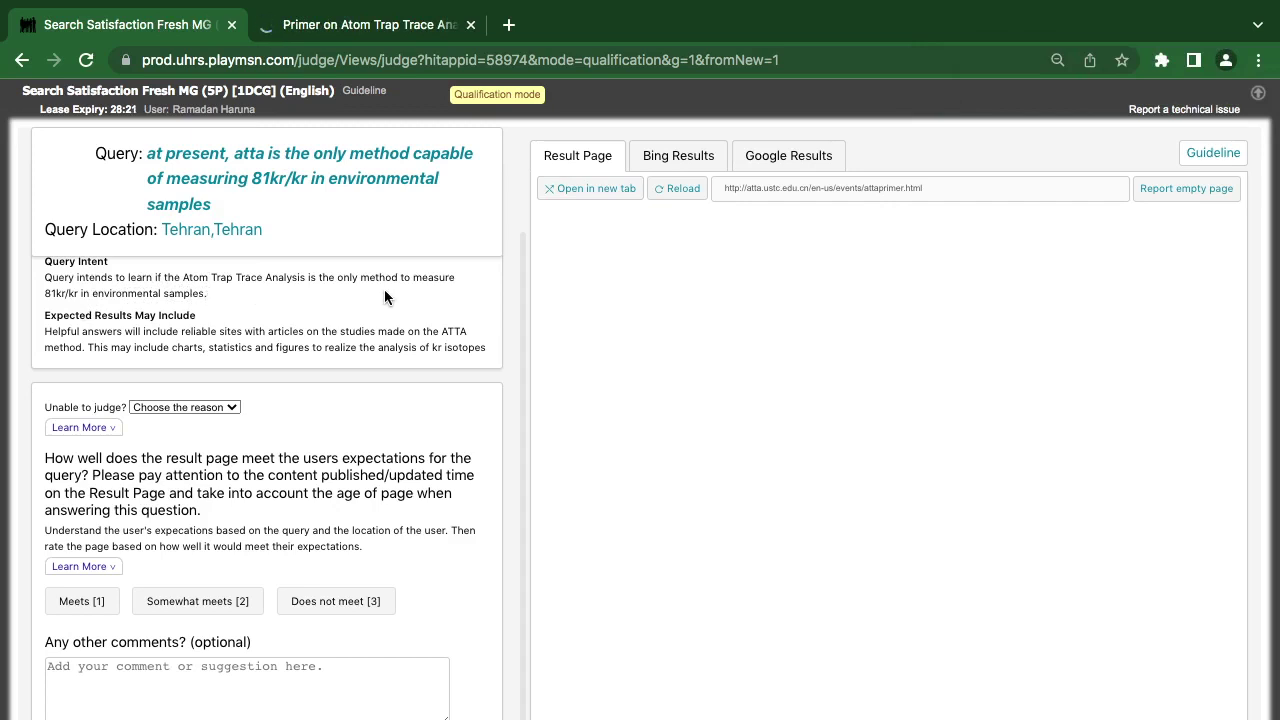
left_click(378, 26)
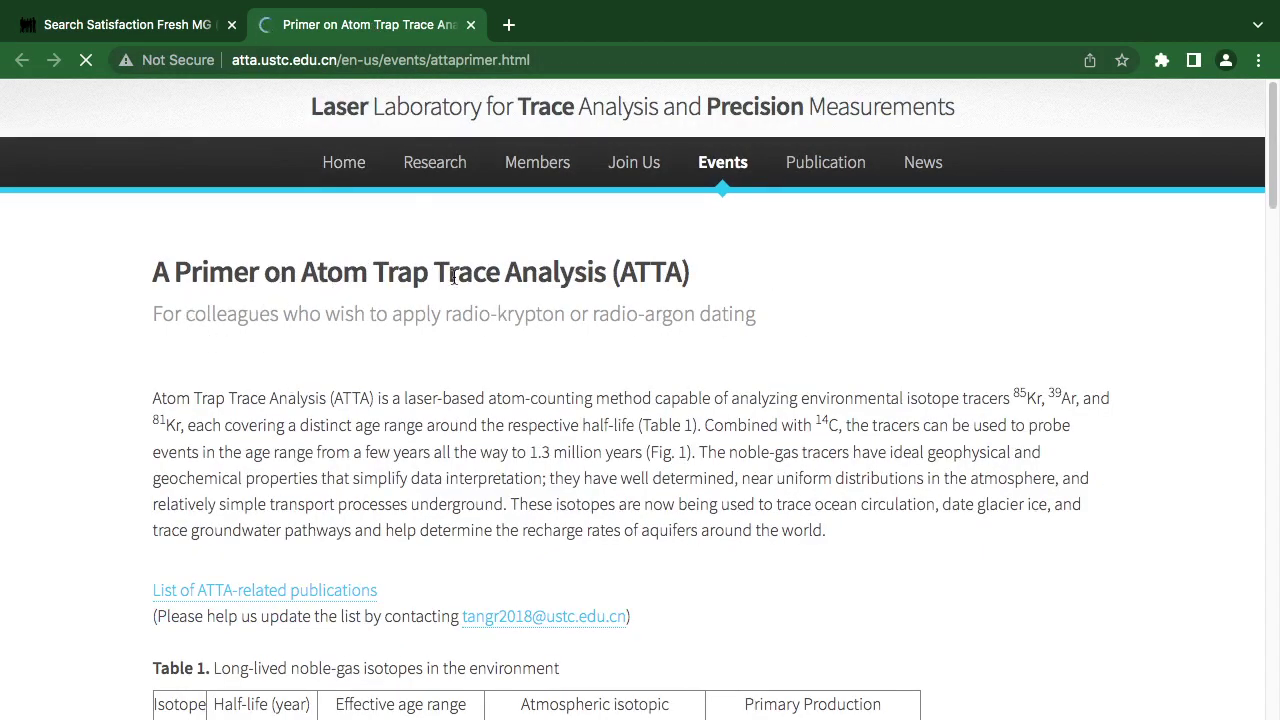
scroll(478, 475, "down", 3)
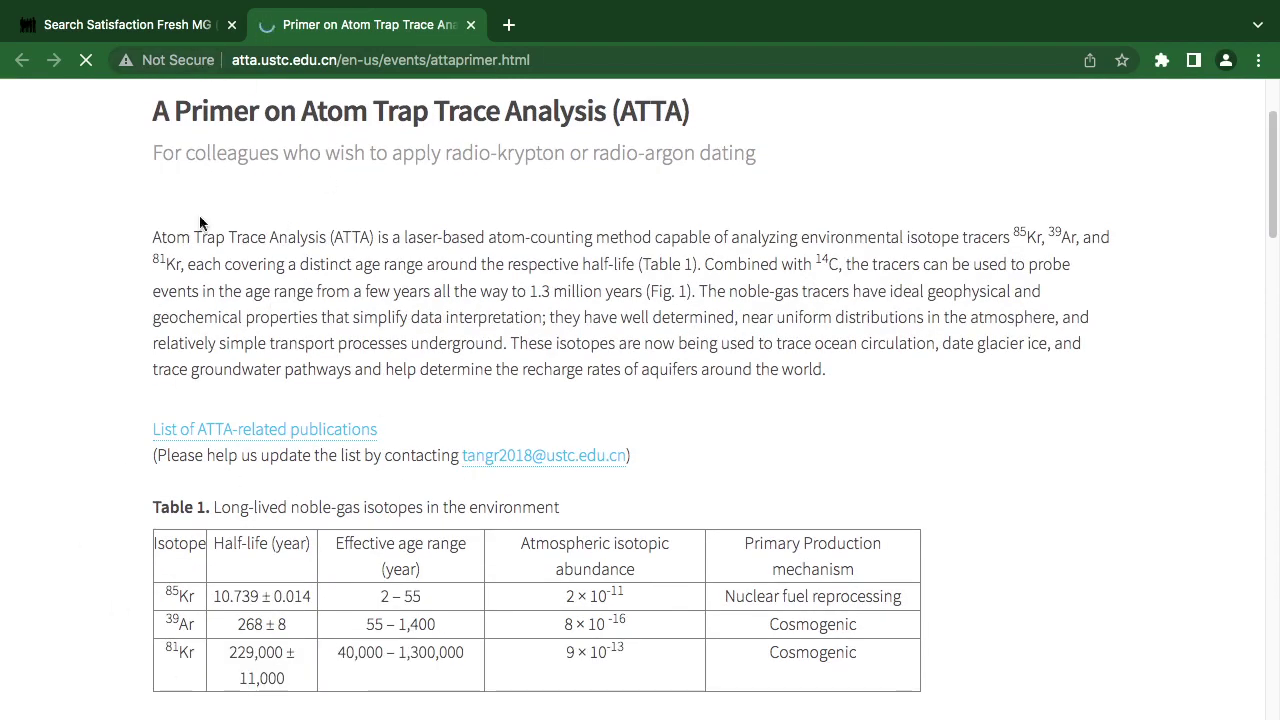
left_click(172, 30)
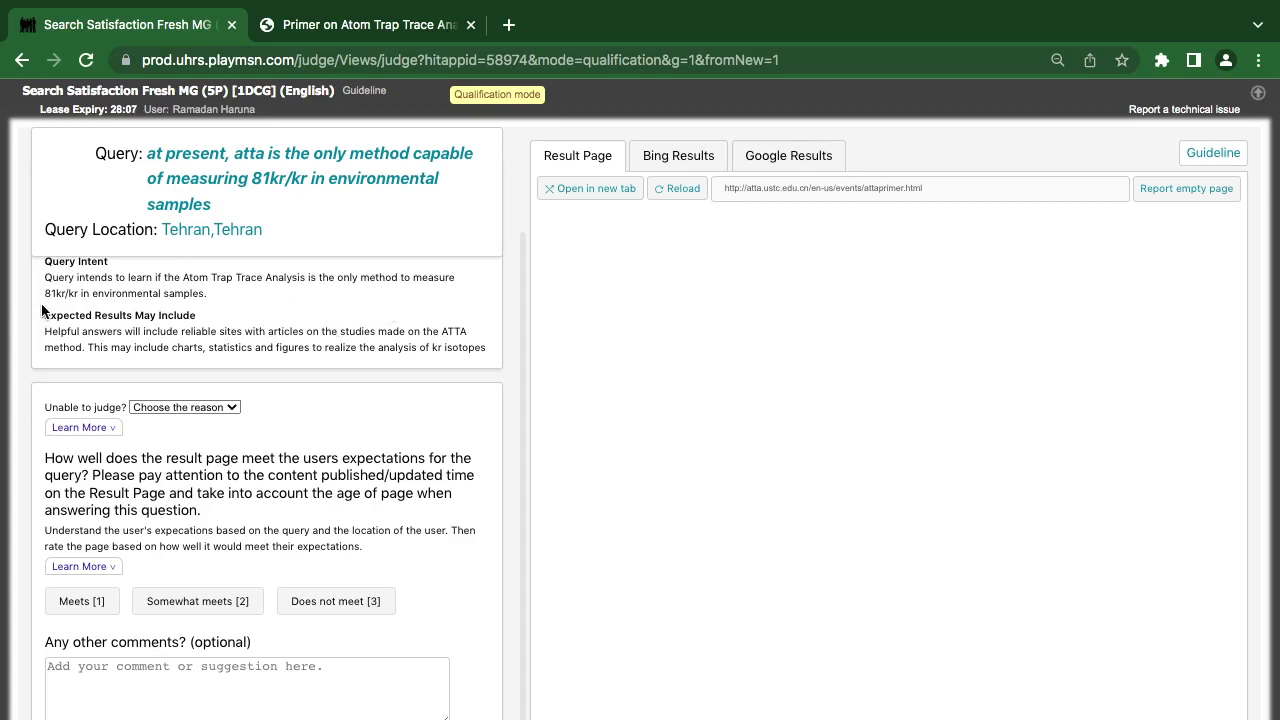
- Examine the Bing results for the query about ATTA measuring 81kr/kr in environmental samples
left_click(680, 157)
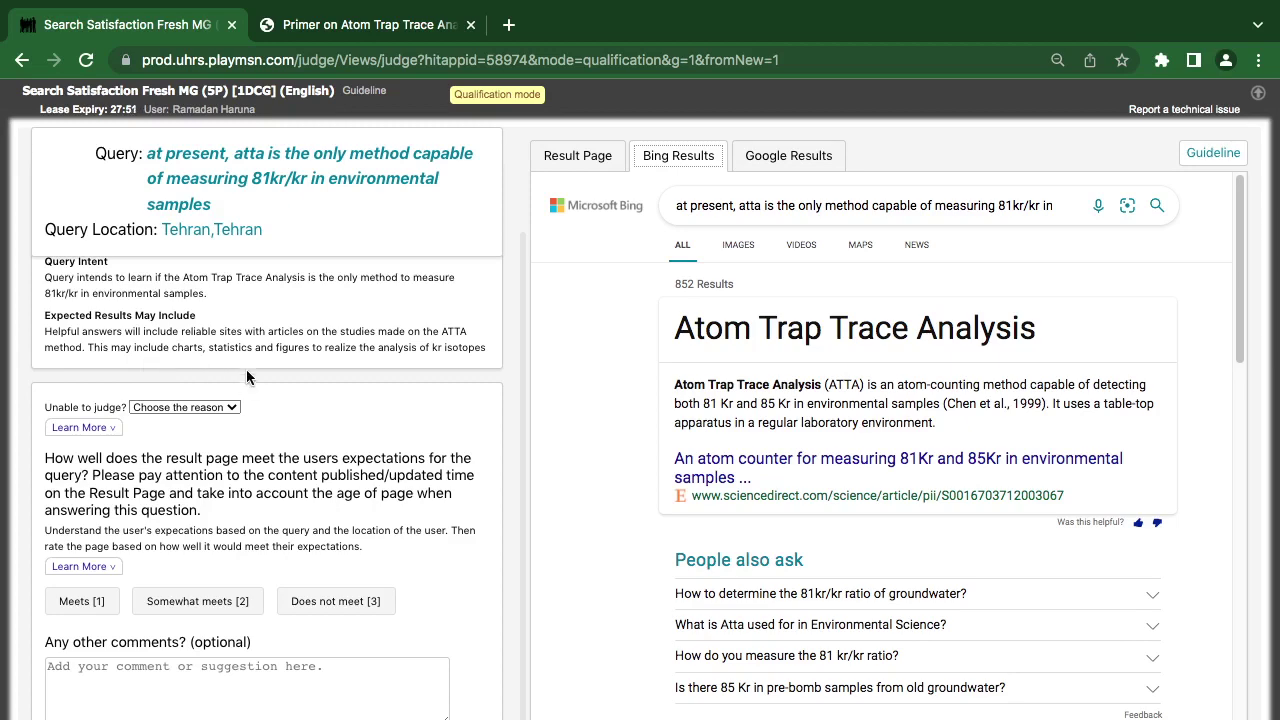
scroll(843, 405, "down", 1)
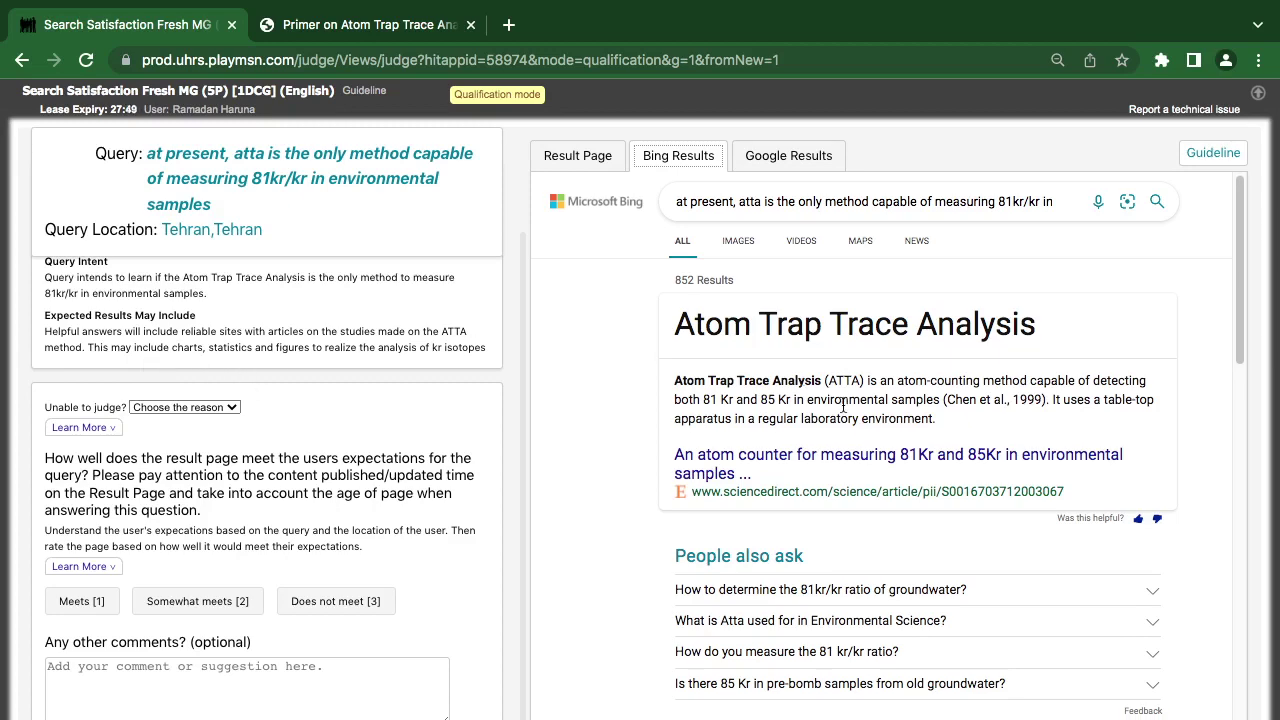
scroll(843, 405, "down", 3)
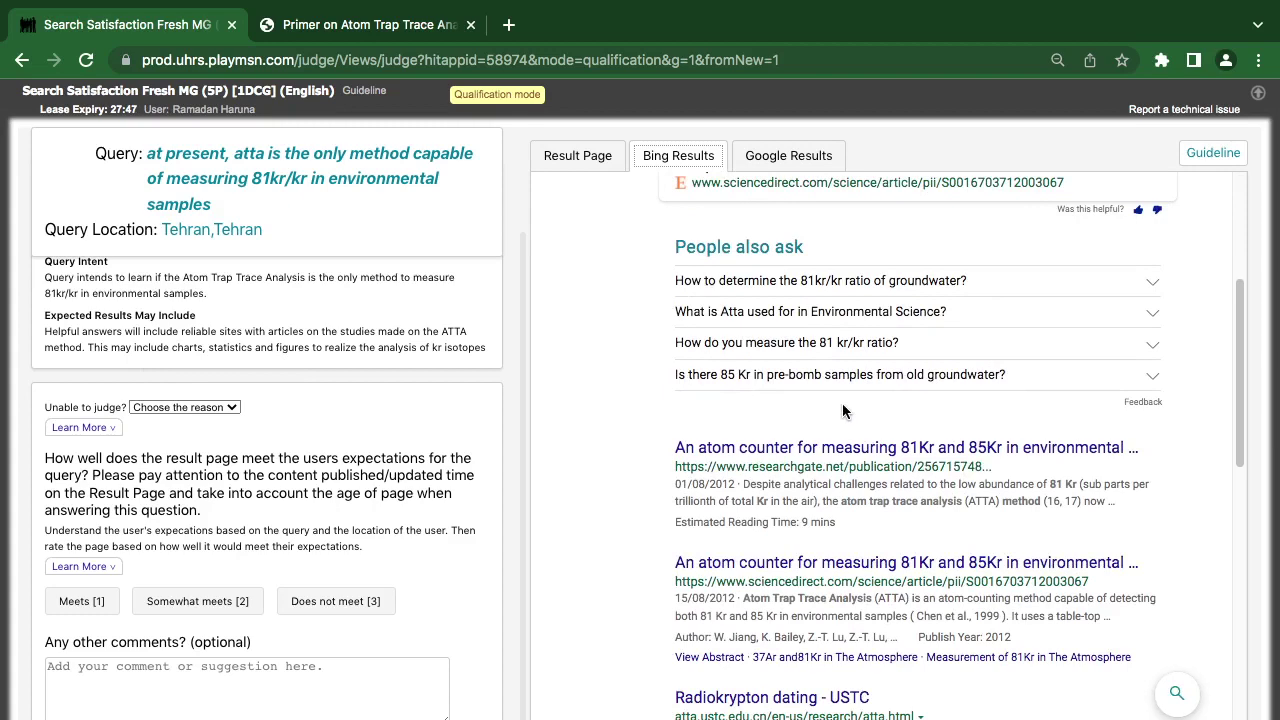
- Read the rest of the ATTA primer page, covering sampling, purification and atom counting
left_click(364, 28)
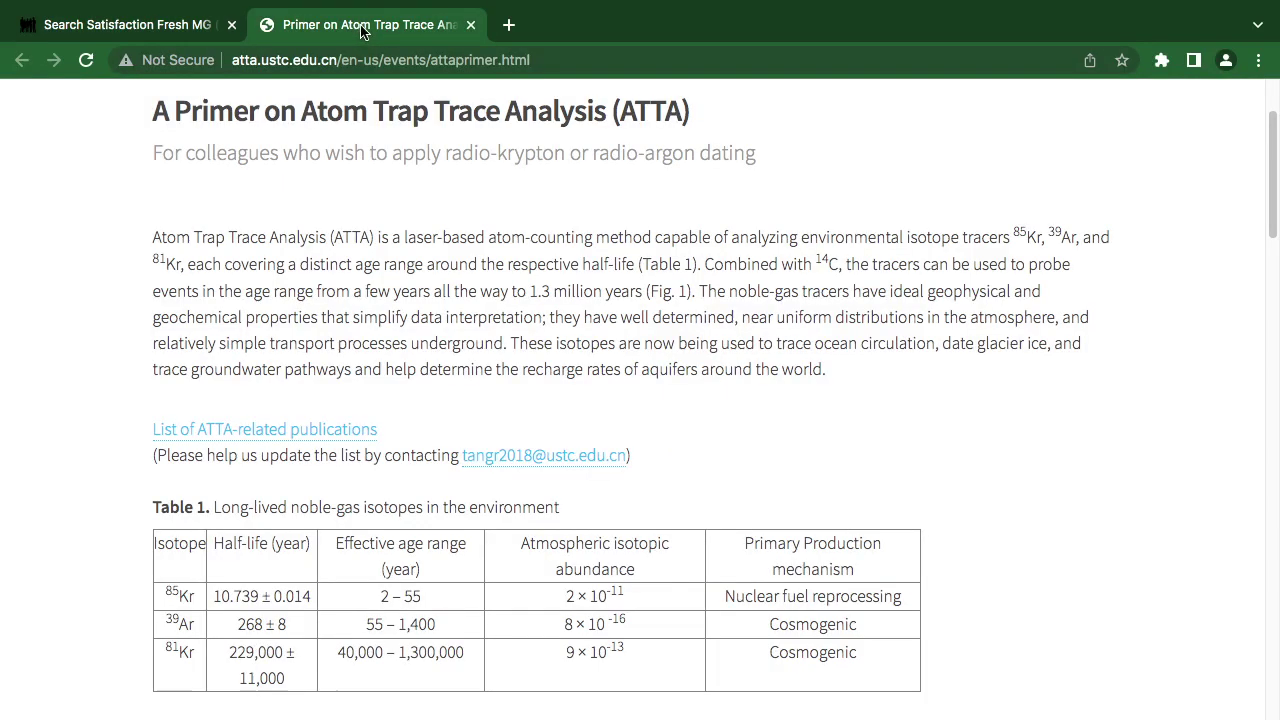
scroll(632, 496, "down", 10)
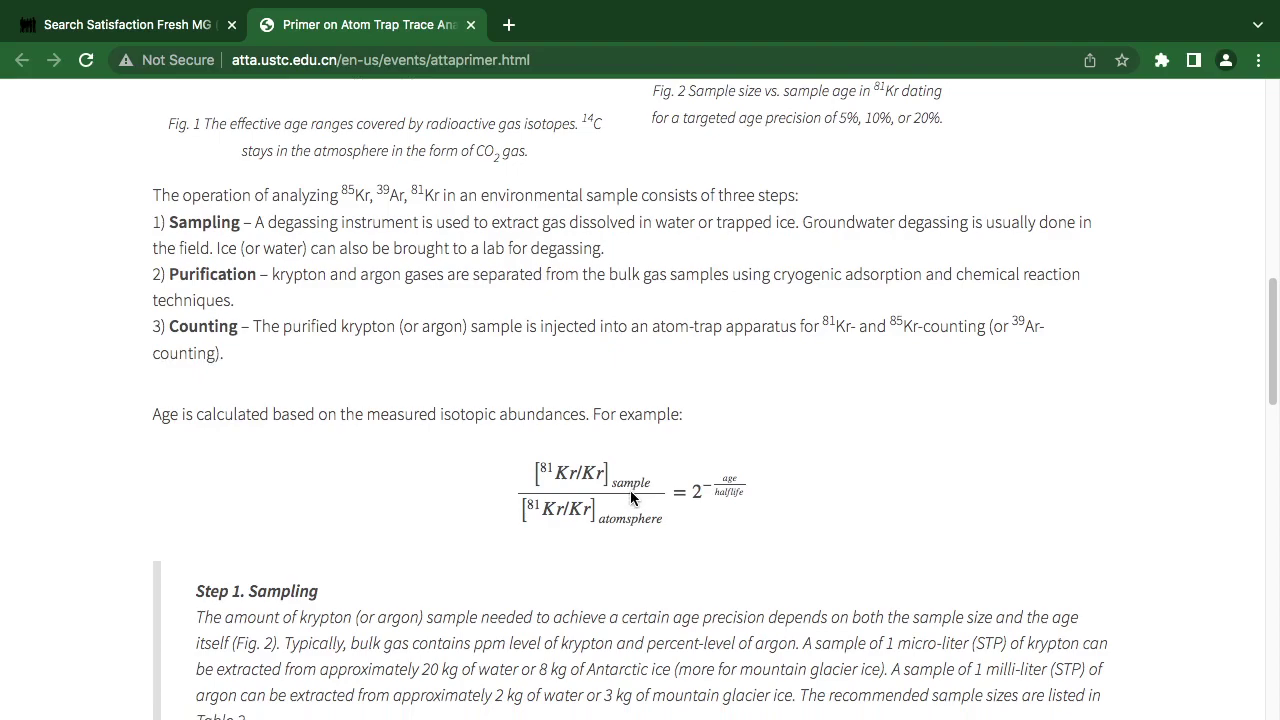
scroll(628, 497, "down", 13)
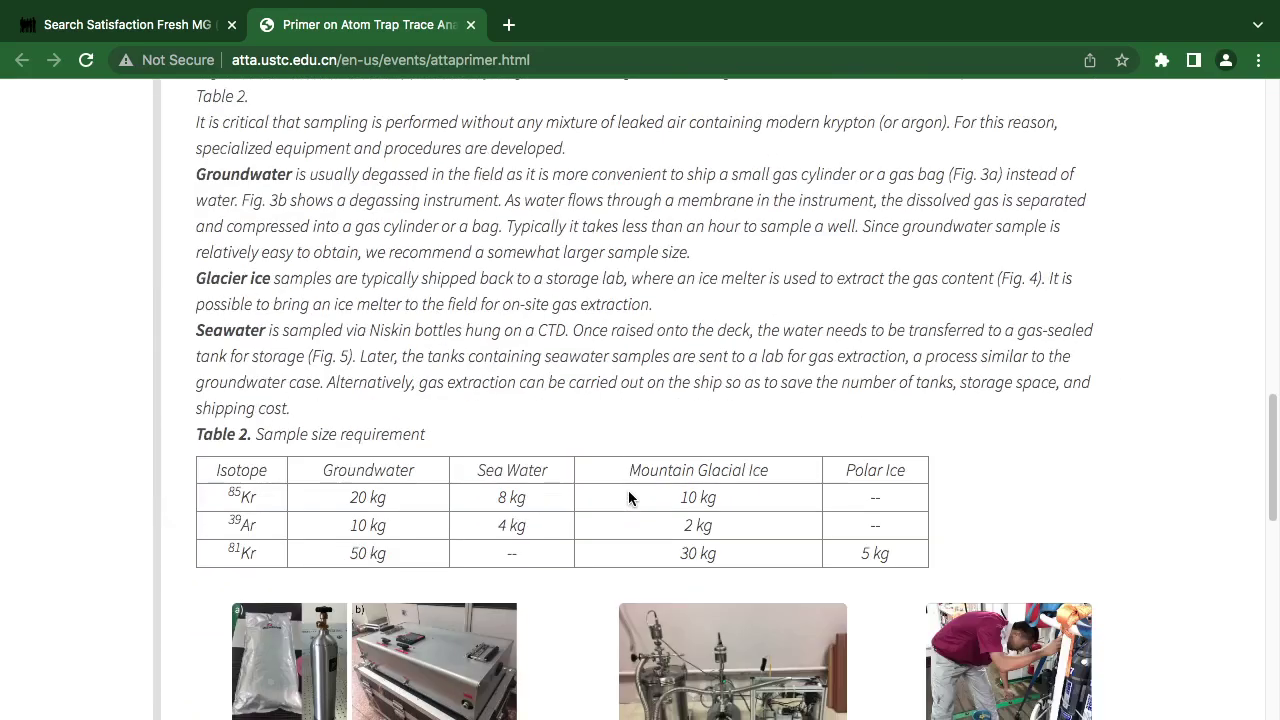
scroll(629, 497, "down", 7)
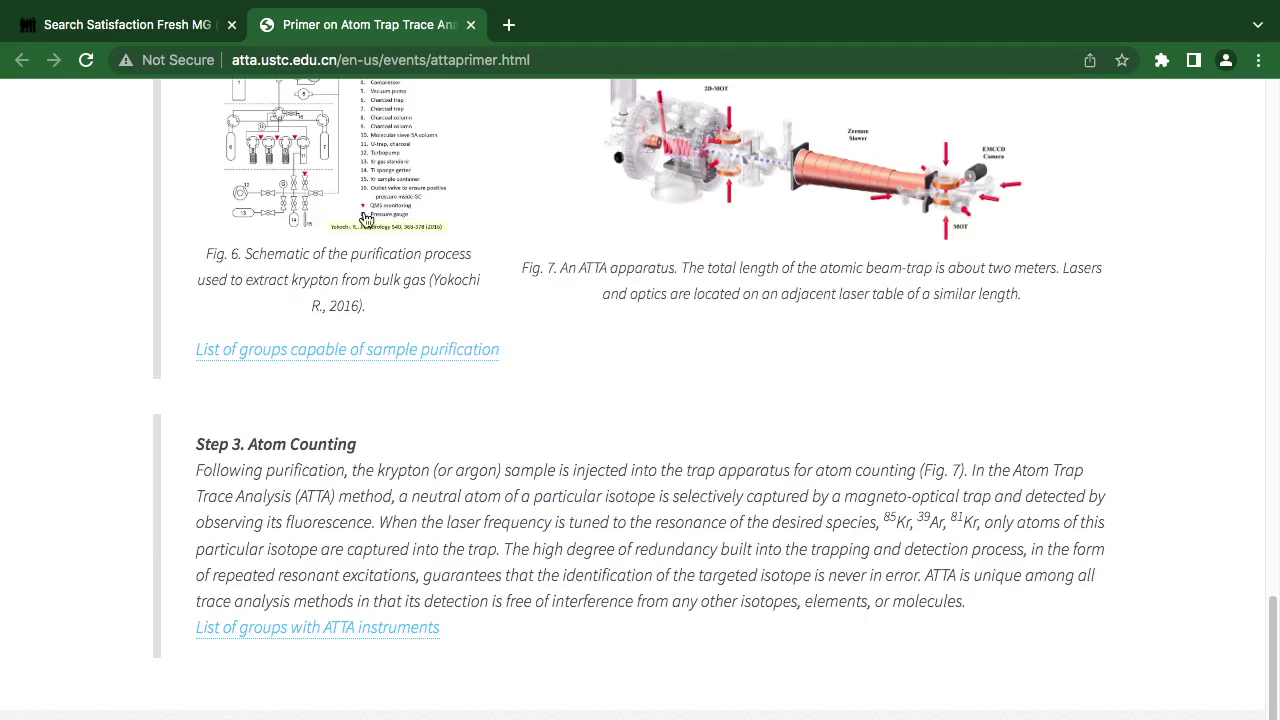
scroll(418, 256, "down", 2)
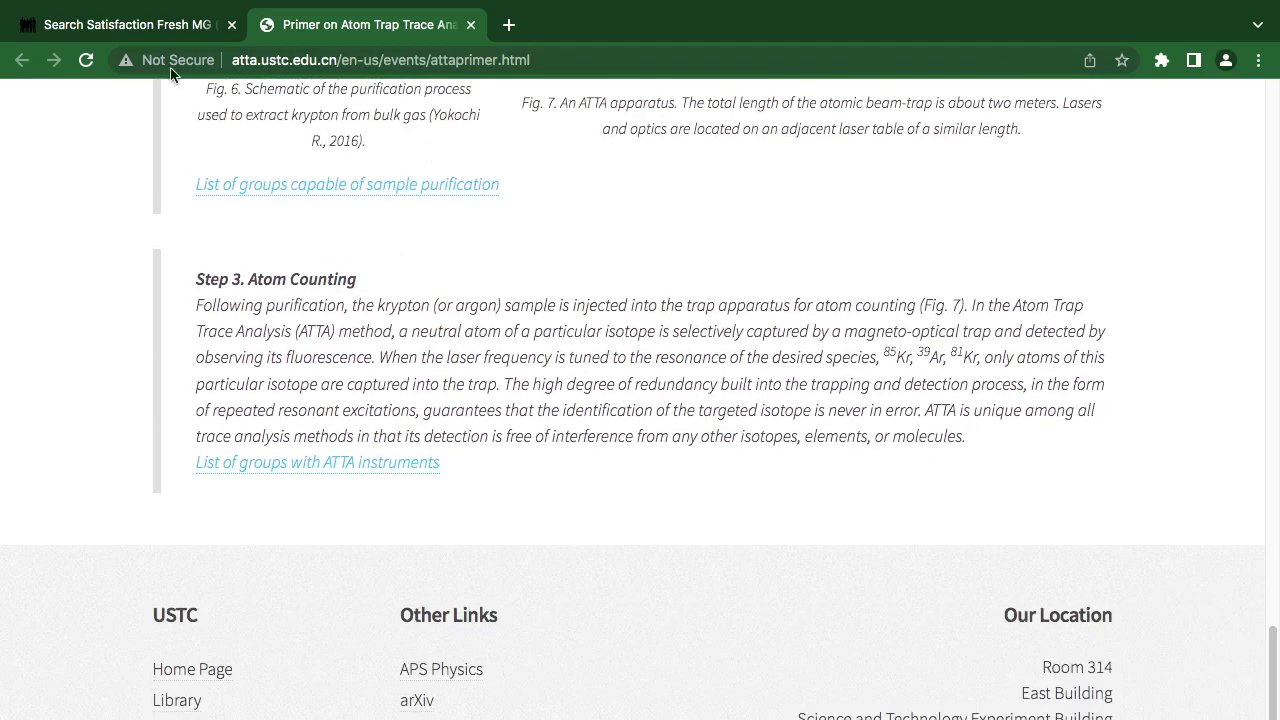
- Copy "81" from the query, search the ATTA primer page for it, and step backwards through the matches to the sample size table
left_click(160, 27)
scroll(809, 363, "up", 3)
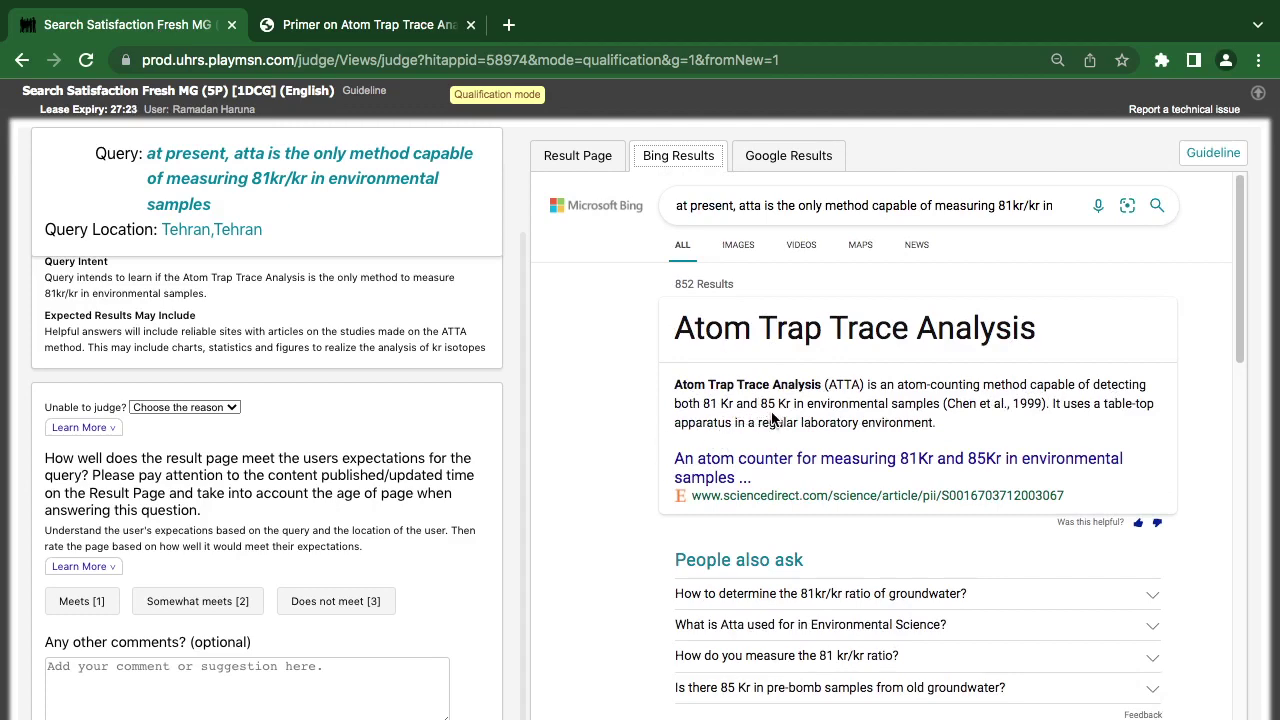
scroll(236, 375, "up", 3)
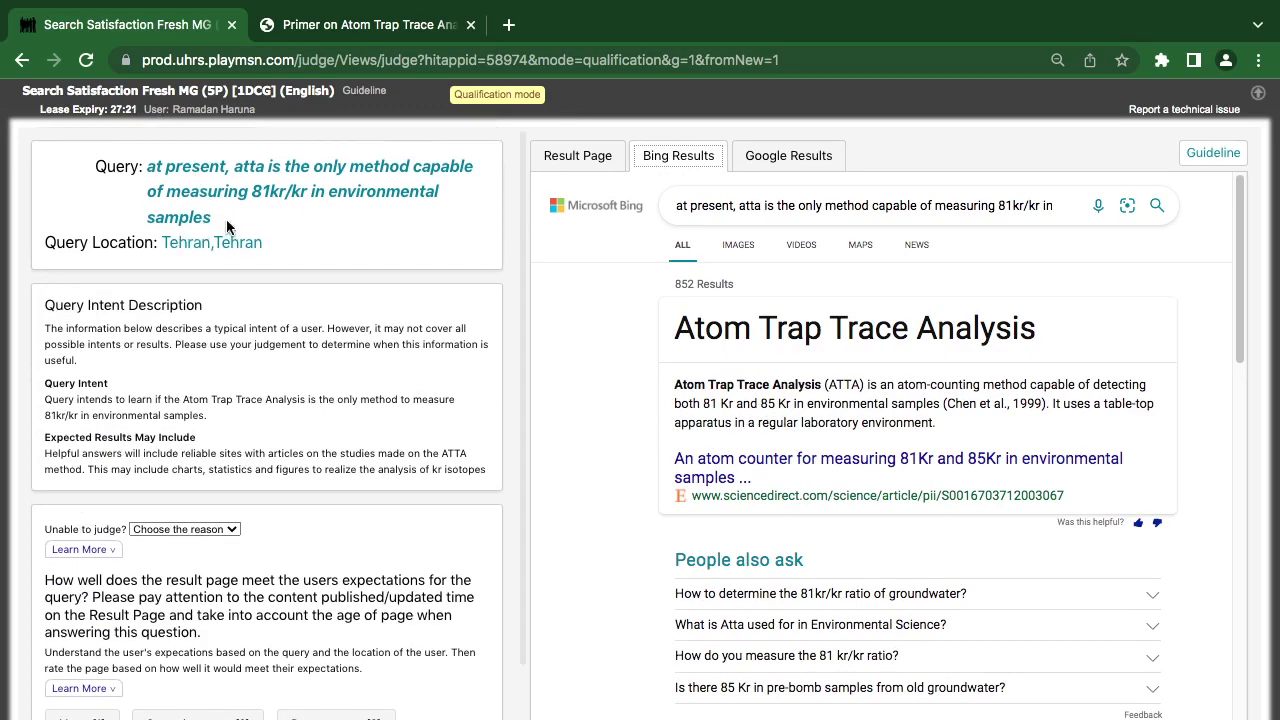
left_click_drag(251, 192, 267, 193)
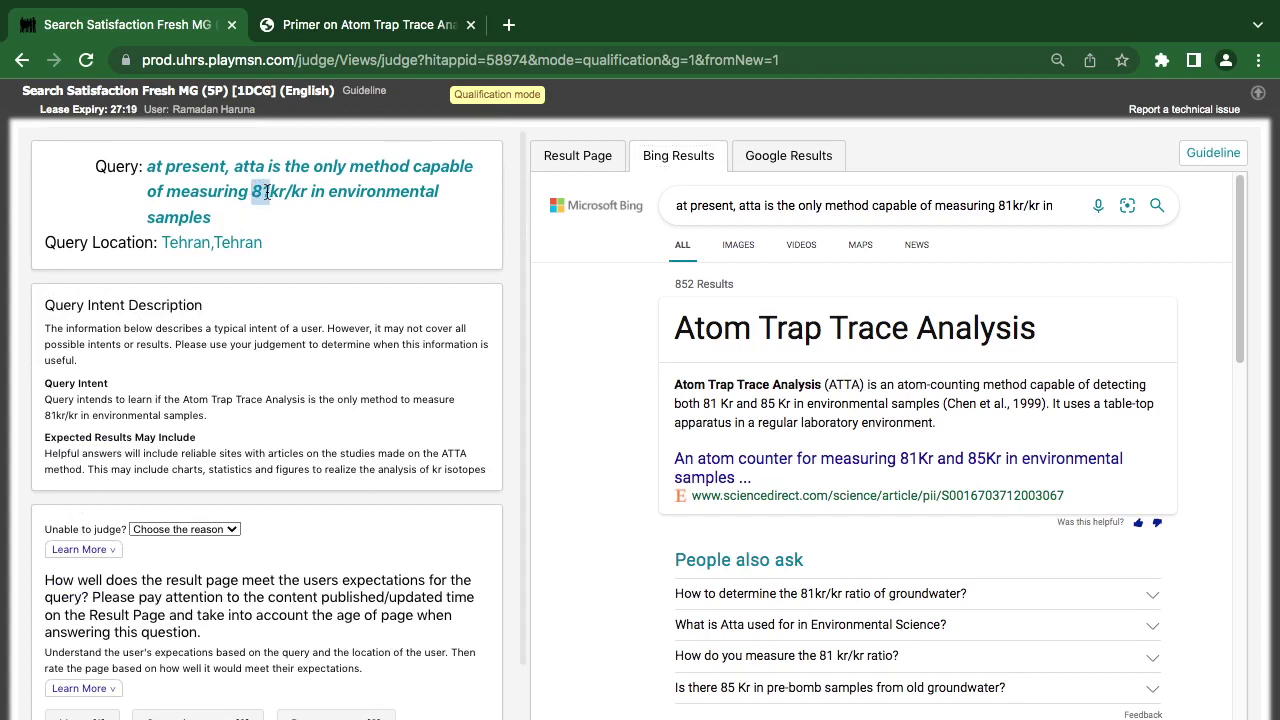
right_click(268, 192)
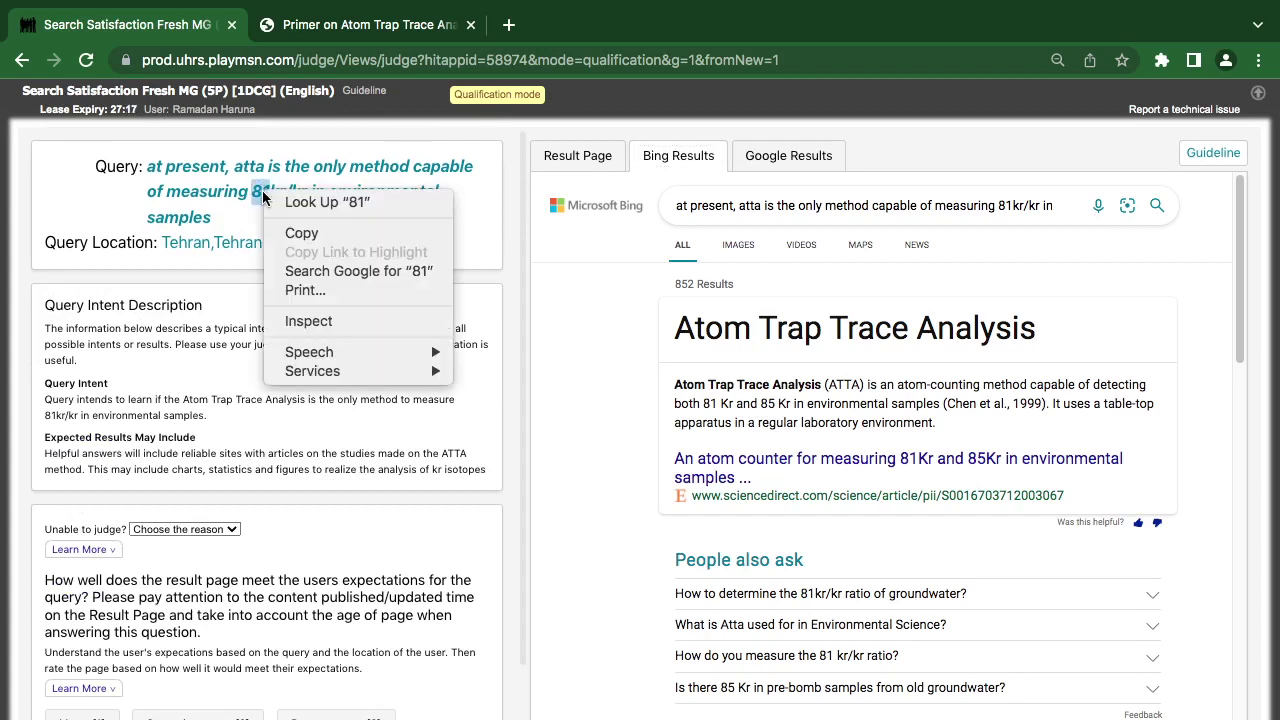
left_click(300, 230)
left_click(330, 26)
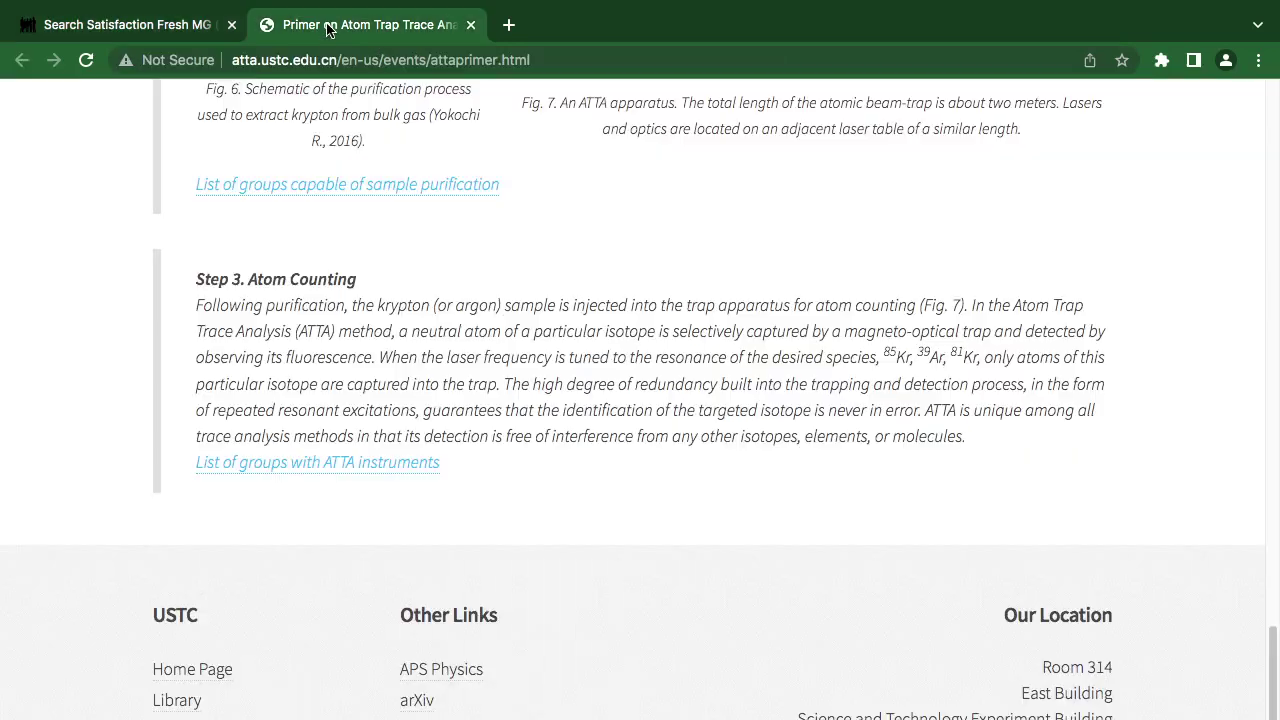
key("super+f")
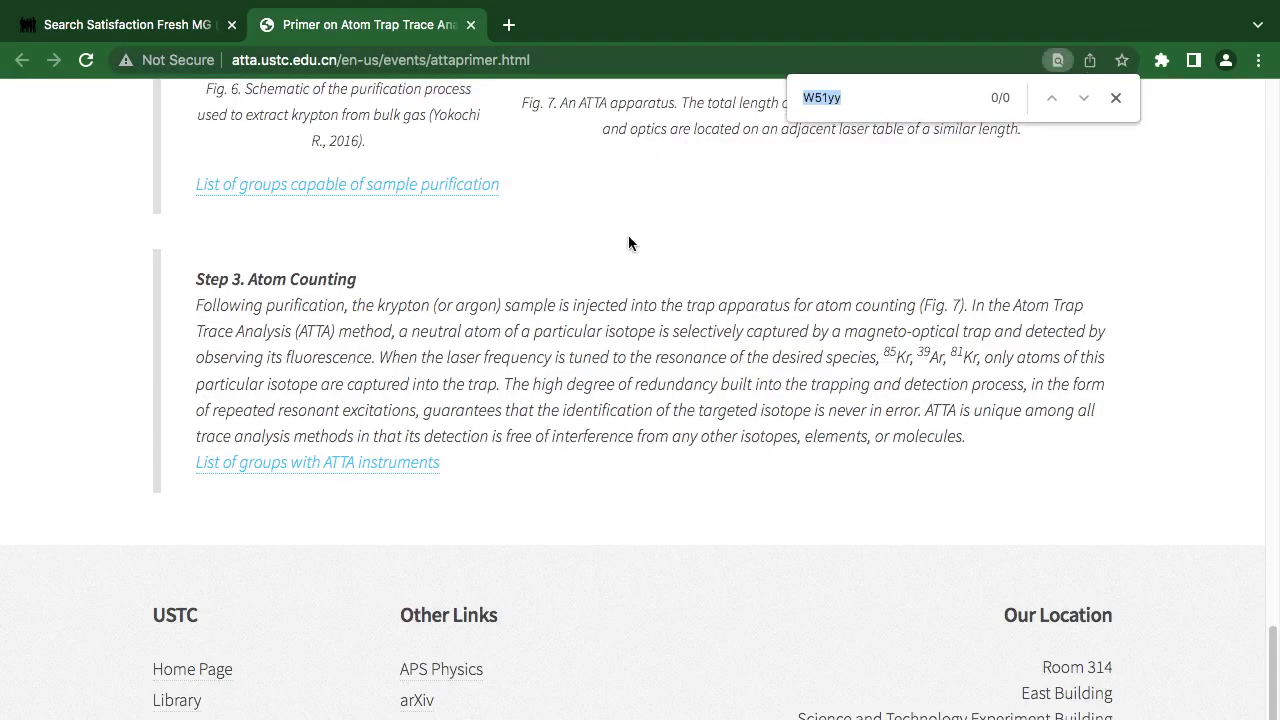
right_click(828, 93)
left_click(872, 231)
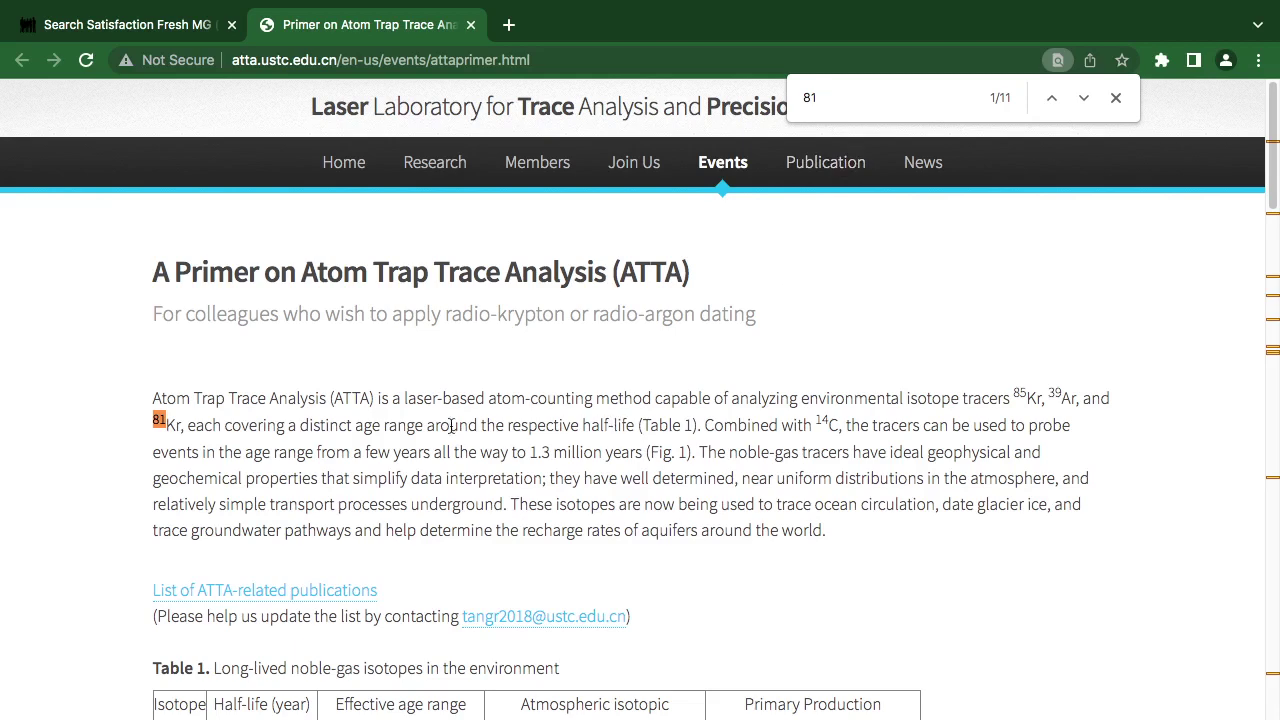
left_click(1052, 98)
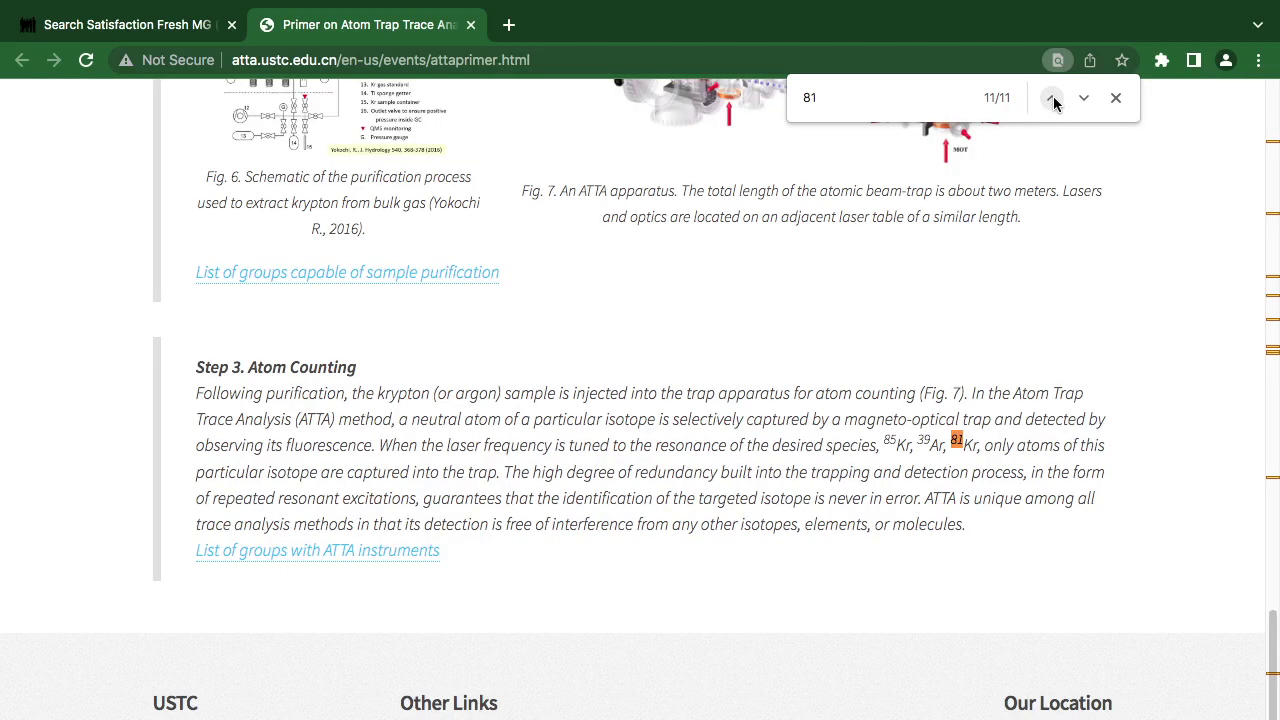
left_click(1053, 99)
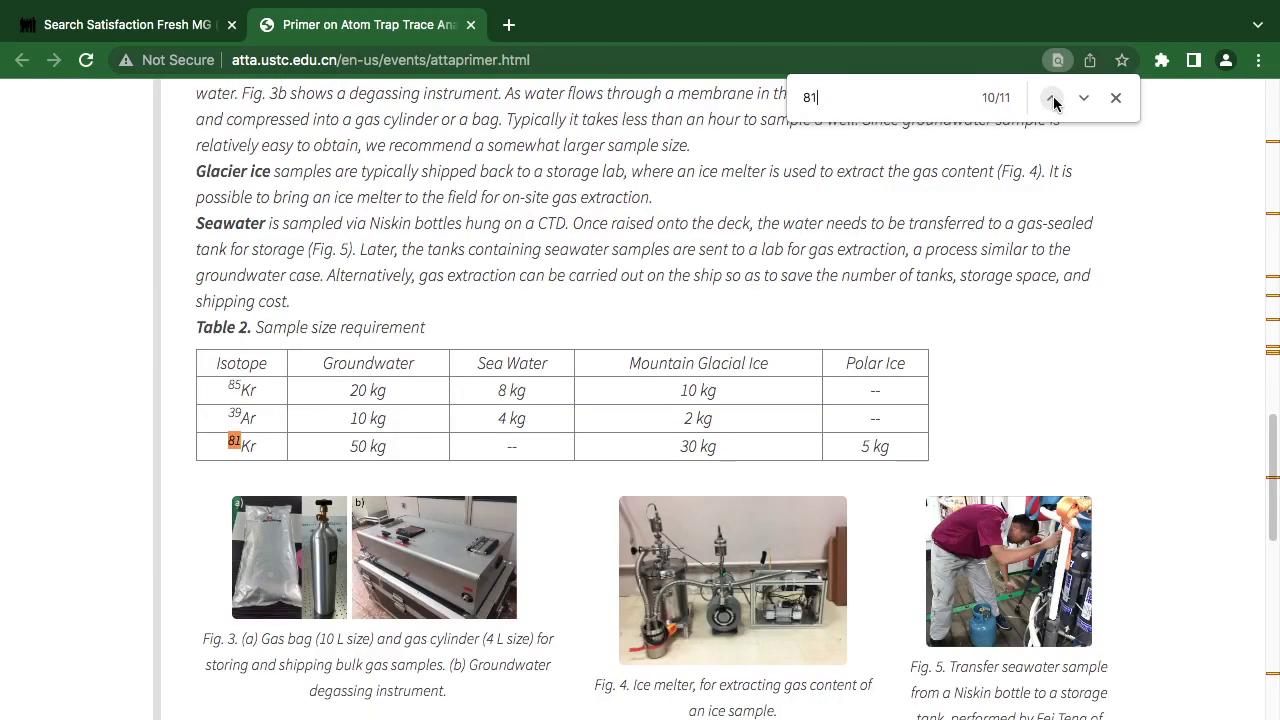
- Close the ATTA primer page and submit a Meets rating for the 81kr/kr query
left_click(470, 25)
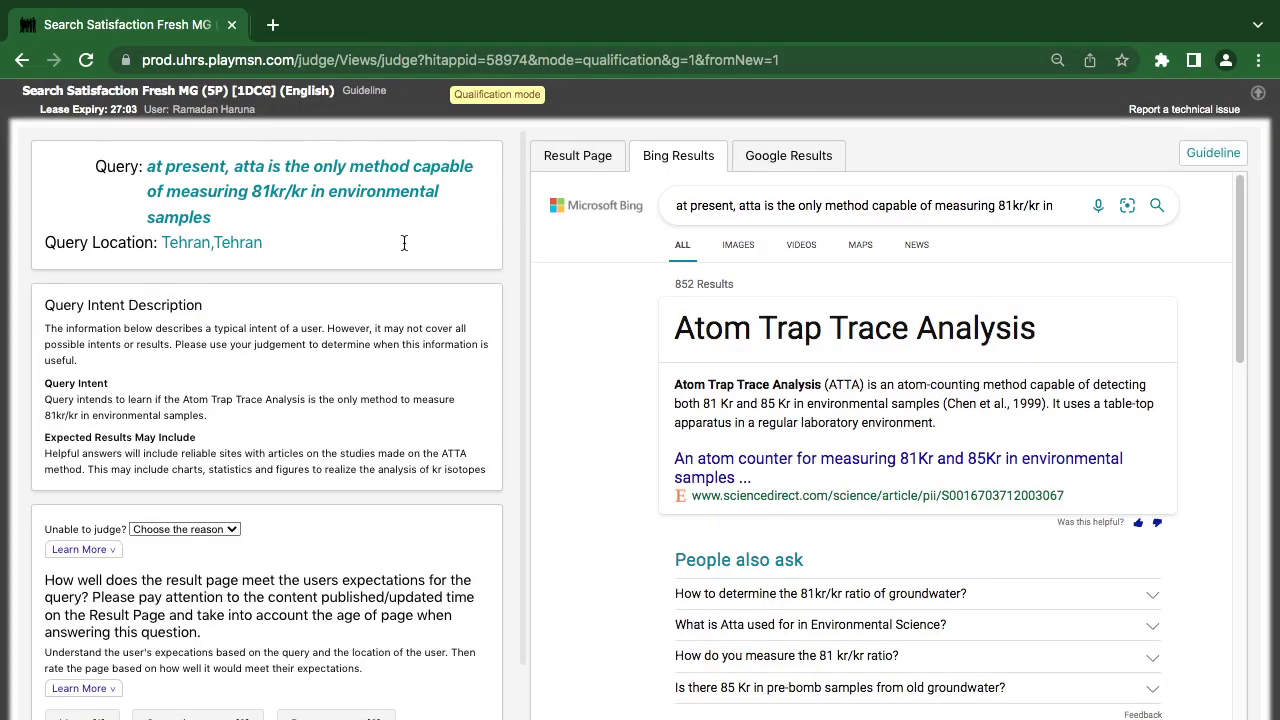
scroll(280, 527, "down", 2)
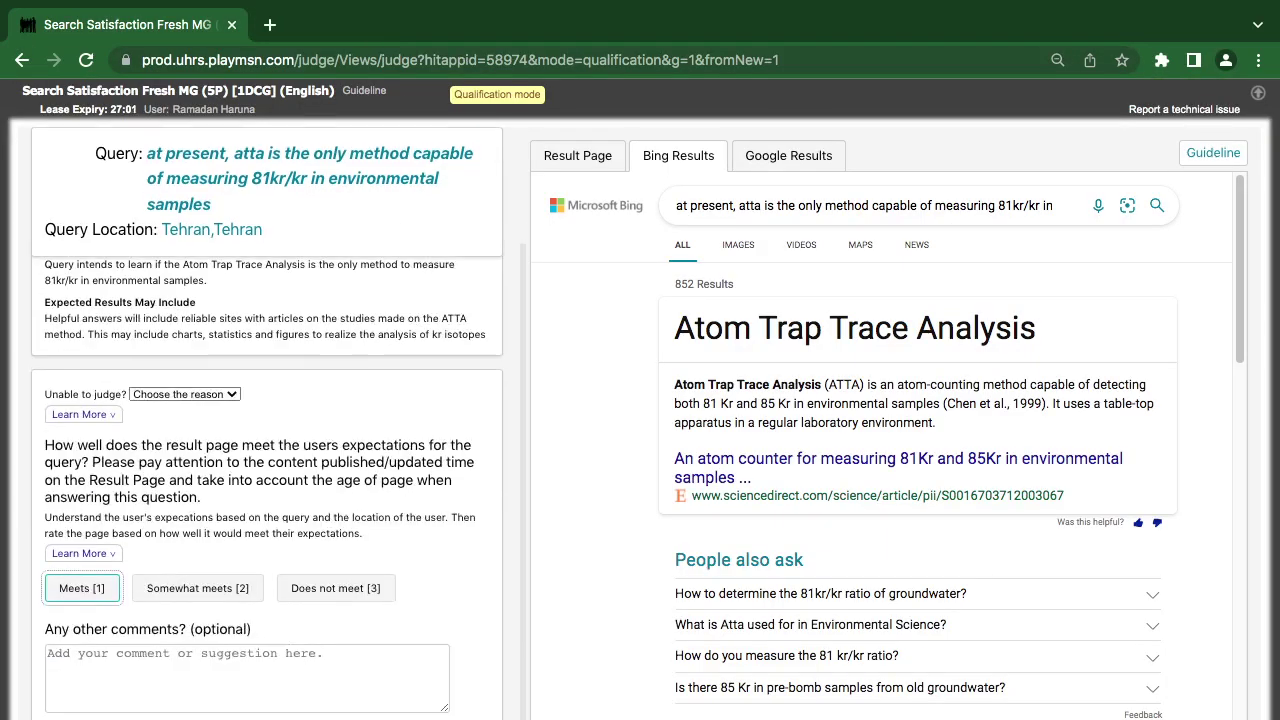
key("1")
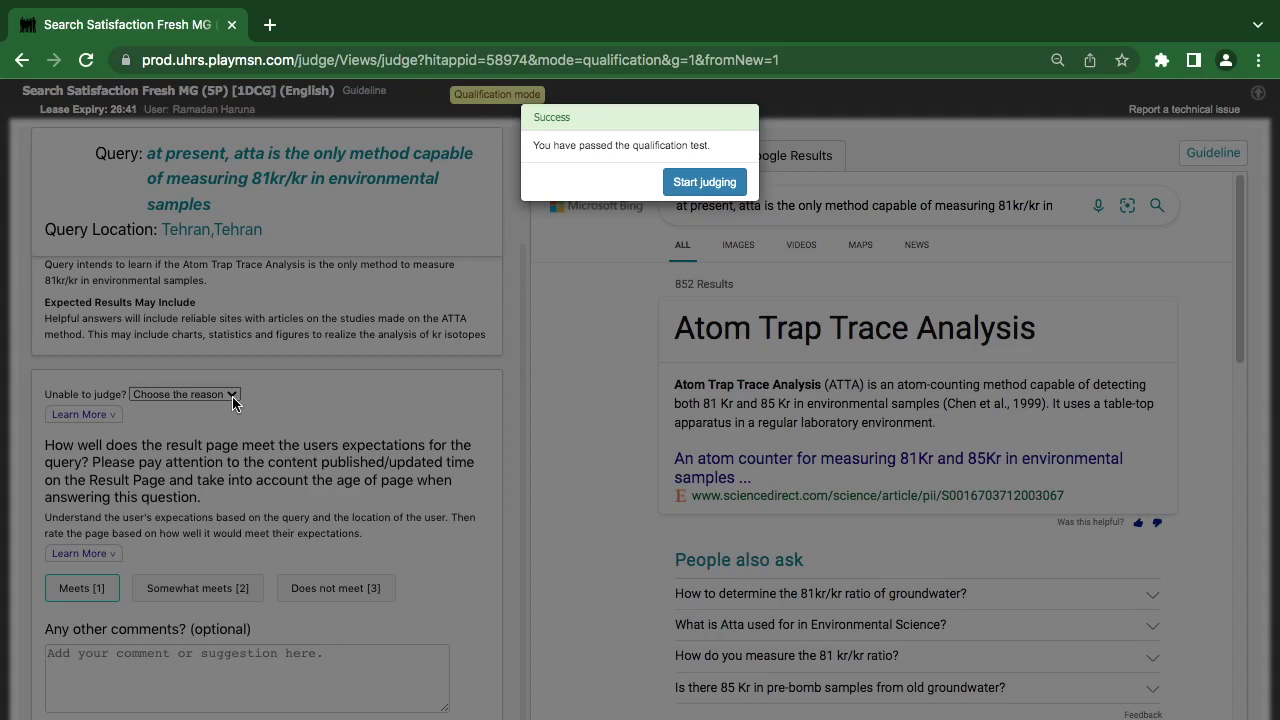
- Start judging and examine the Canada.ca Employment Insurance and fraud page for the ei reporting phone number query
left_click(698, 184)
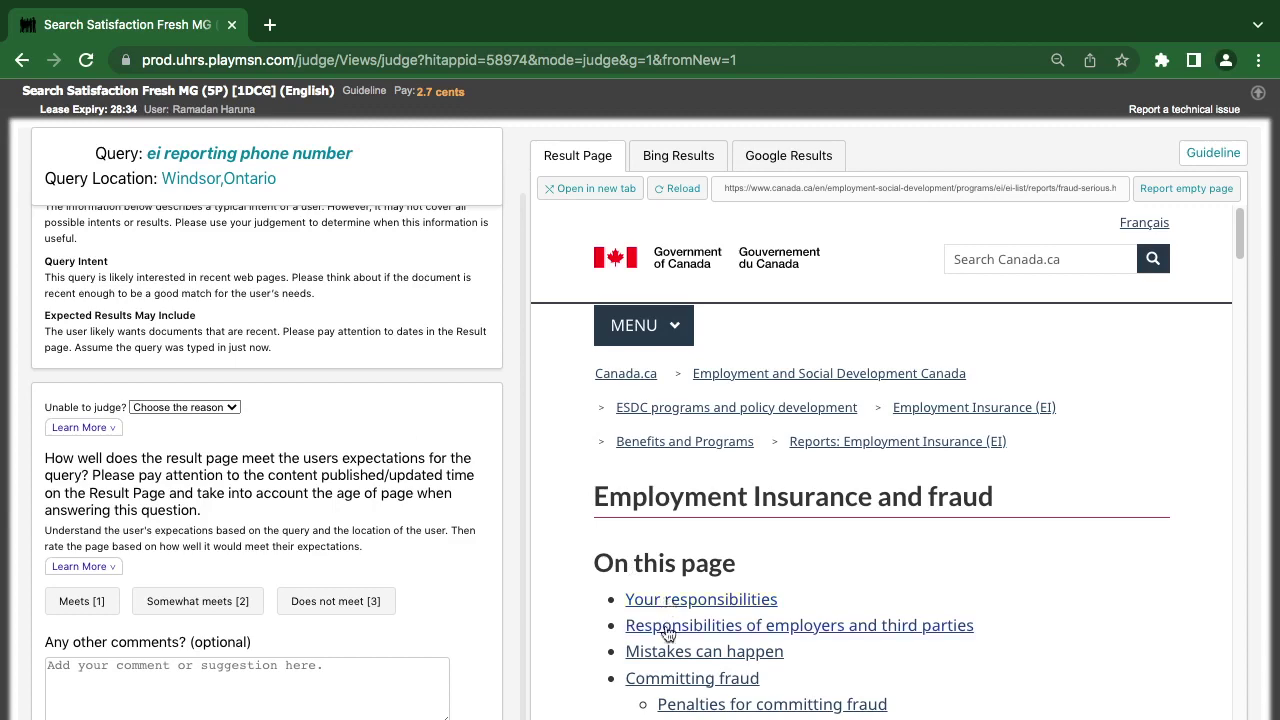
scroll(668, 650, "down", 3)
scroll(668, 650, "down", 3)
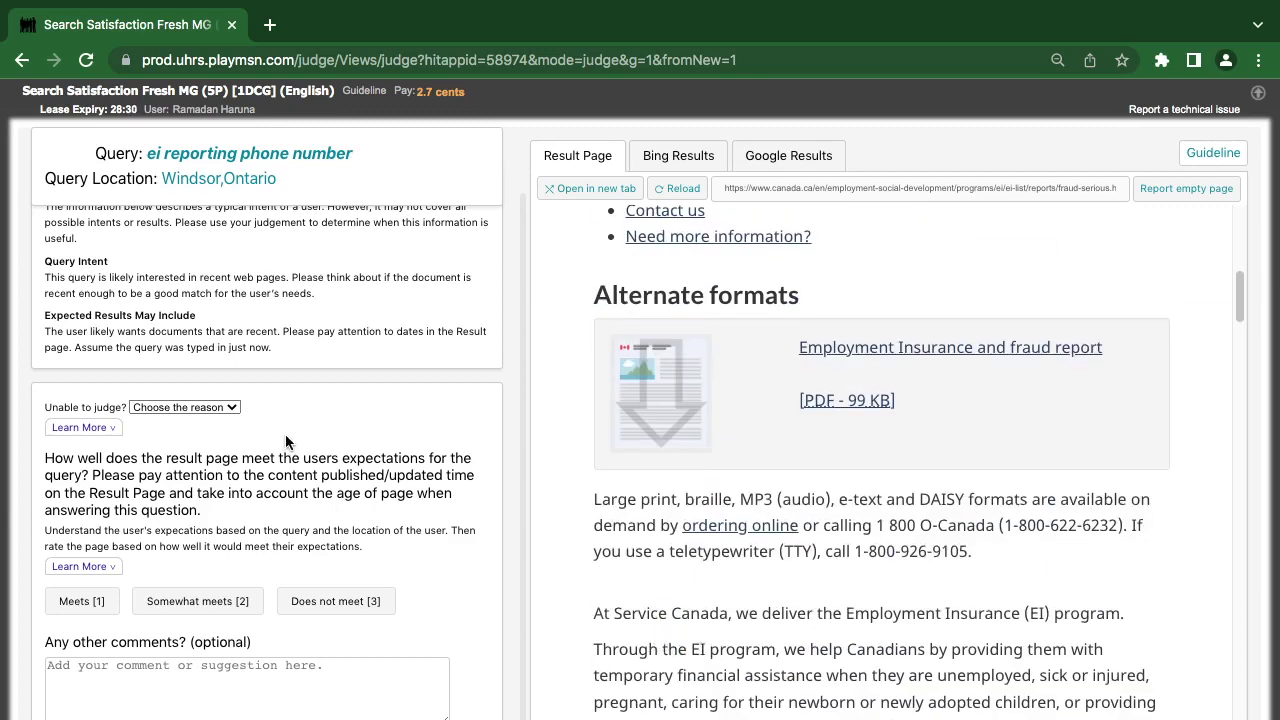
- View the available unable-to-judge reasons and exit the judging task
left_click(234, 408)
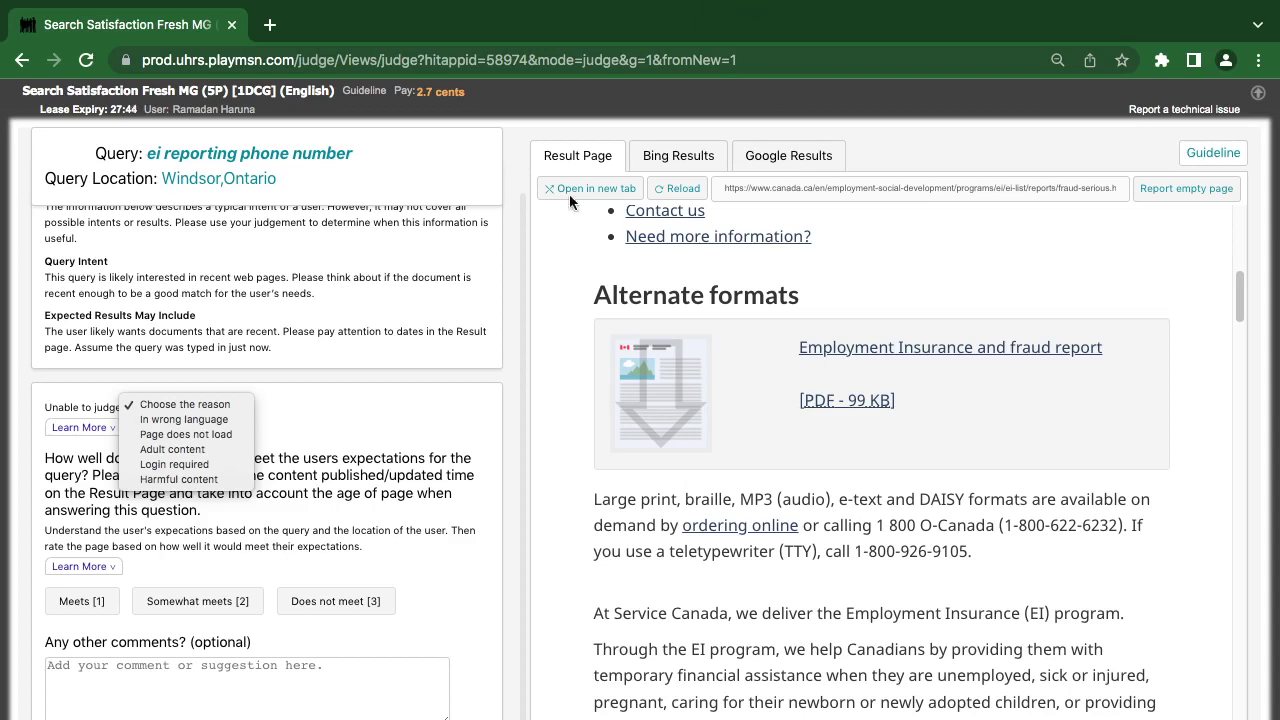
left_click(1265, 102)
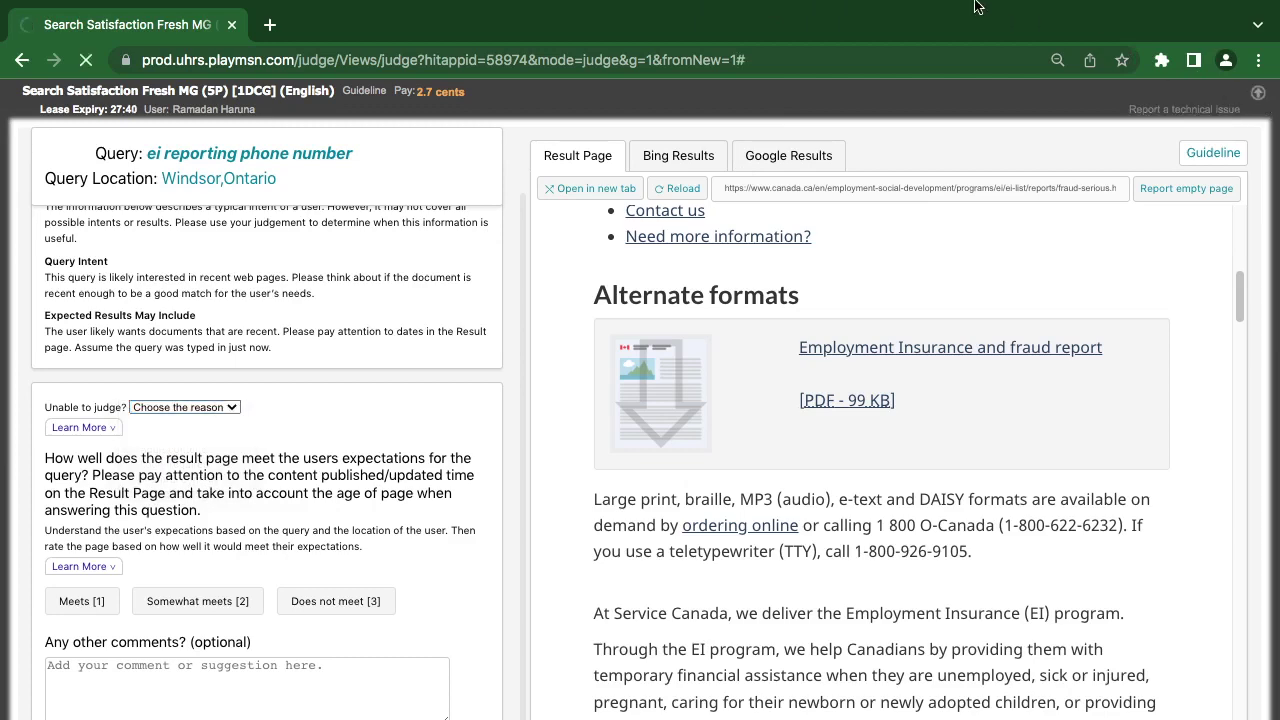